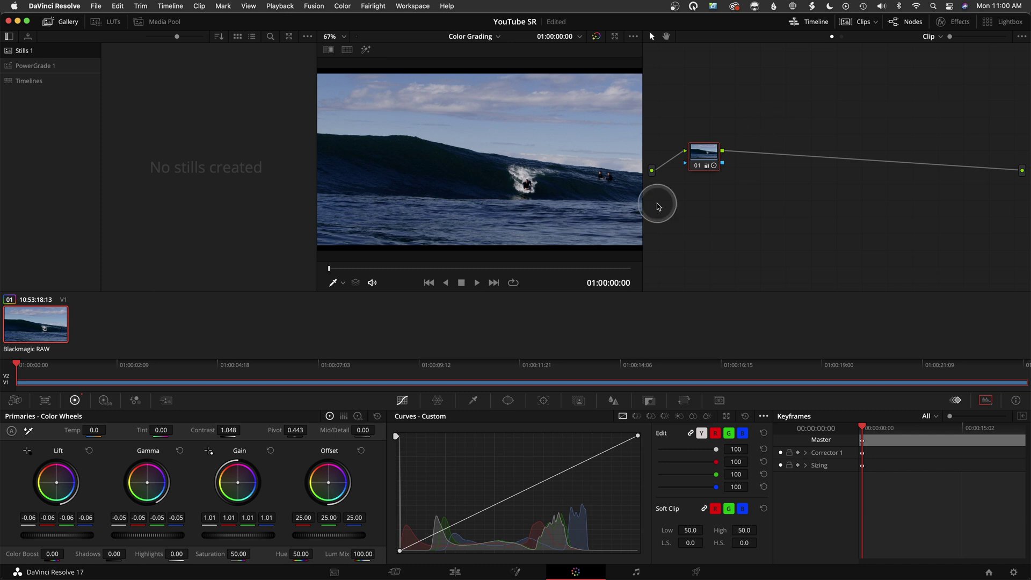
Scrub to the barreling-wave frame at 01:00:10:01 and nudge node 01 in the node graph.
{"action": "left_click_drag", "start_coordinate": [329, 268], "coordinate": [458, 269]}
{"action": "left_click_drag", "start_coordinate": [709, 151], "coordinate": [714, 150]}
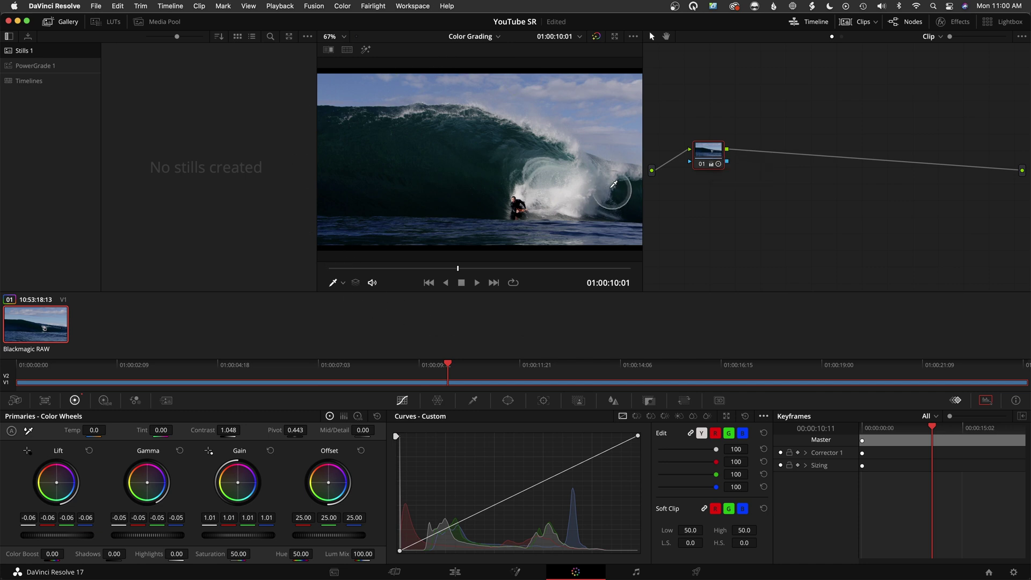
Add serial node 02 with an enlarged, softened circle window around the wave.
{"action": "left_click", "coordinate": [510, 407]}
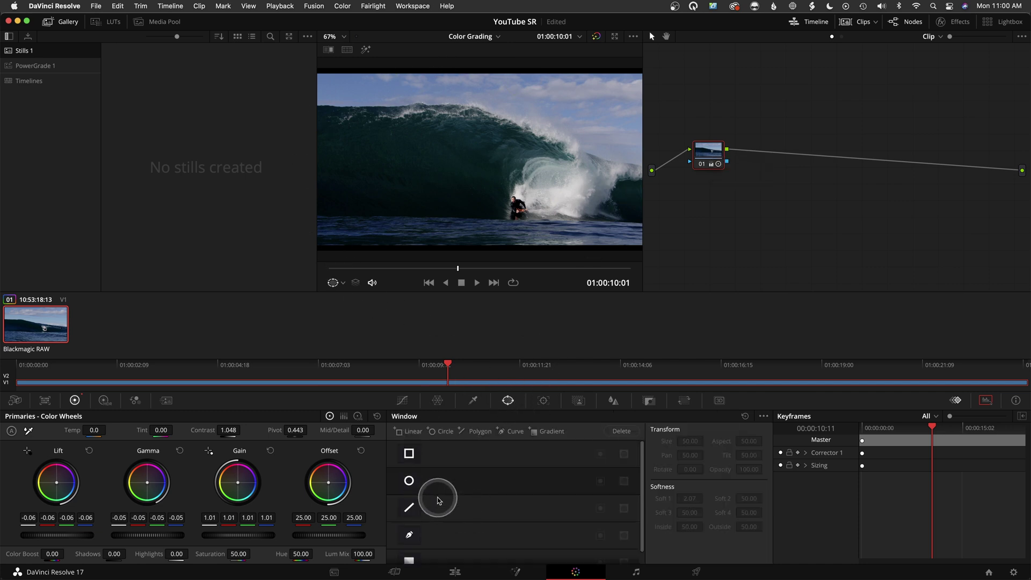
{"action": "key", "text": "alt+s"}
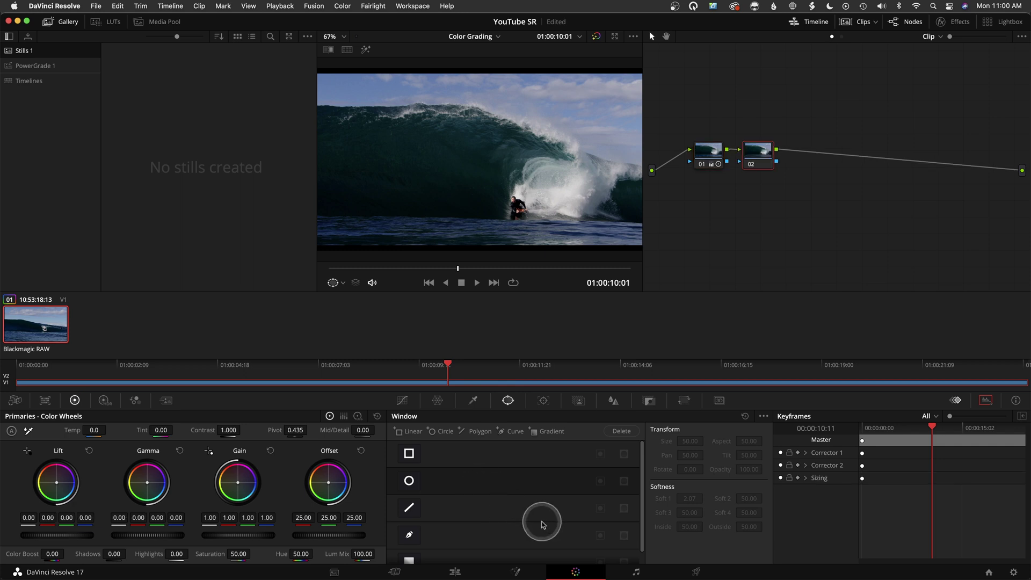
{"action": "left_click", "coordinate": [408, 481]}
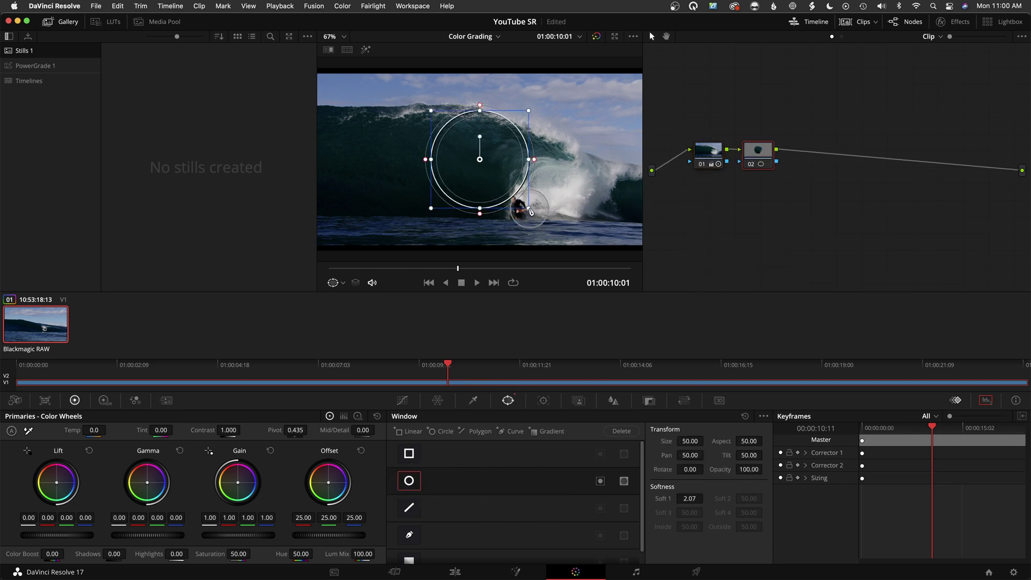
{"action": "left_click_drag", "start_coordinate": [531, 210], "coordinate": [554, 234]}
{"action": "left_click_drag", "start_coordinate": [569, 164], "coordinate": [599, 160]}
{"action": "left_click_drag", "start_coordinate": [480, 161], "coordinate": [491, 169]}
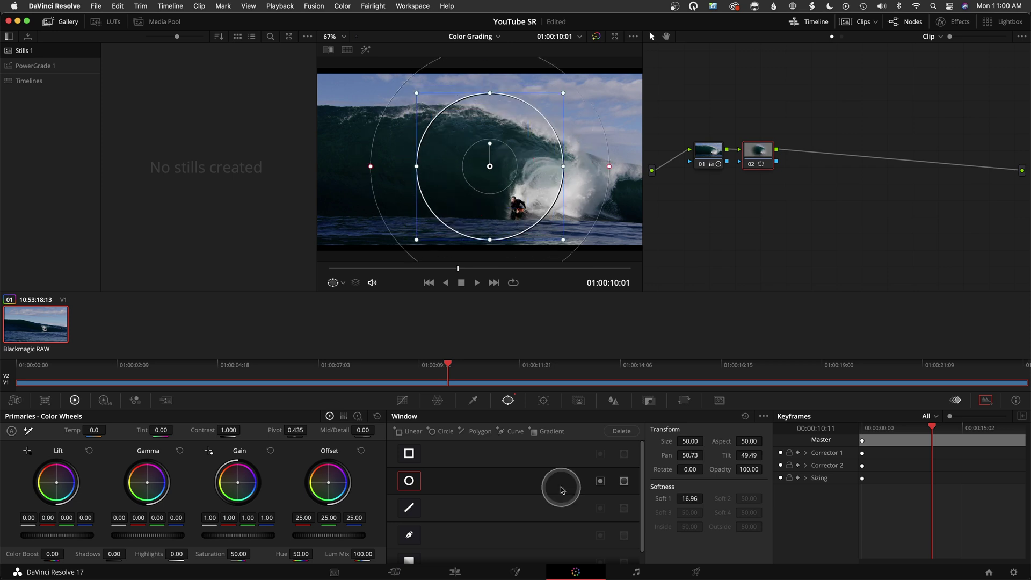
{"action": "key", "text": "shift+h"}
Stretch the circle into an inverted wide ellipse and lower gain to 0.62 to darken the edges.
{"action": "left_click", "coordinate": [600, 481]}
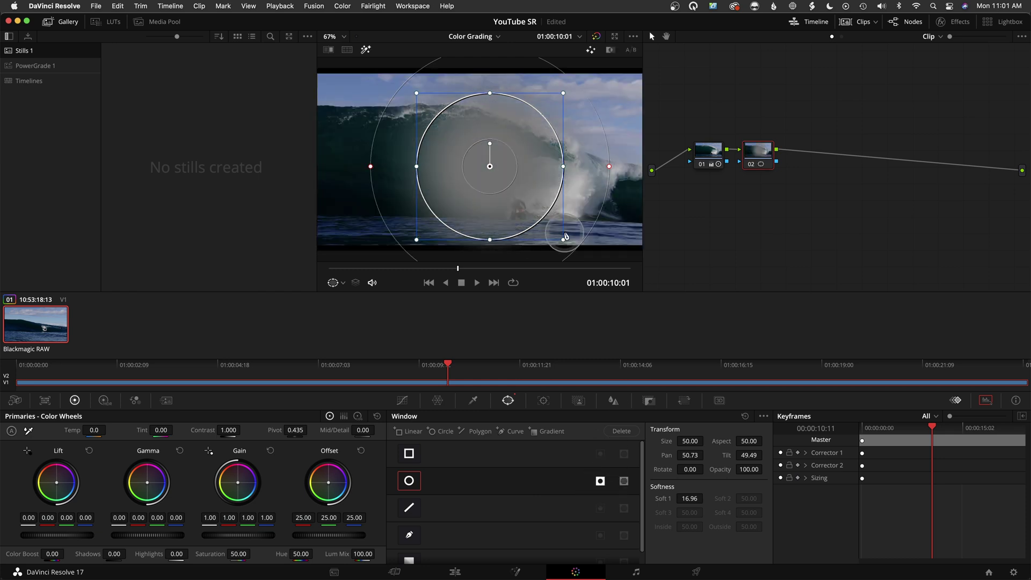
{"action": "left_click_drag", "start_coordinate": [564, 168], "coordinate": [607, 165]}
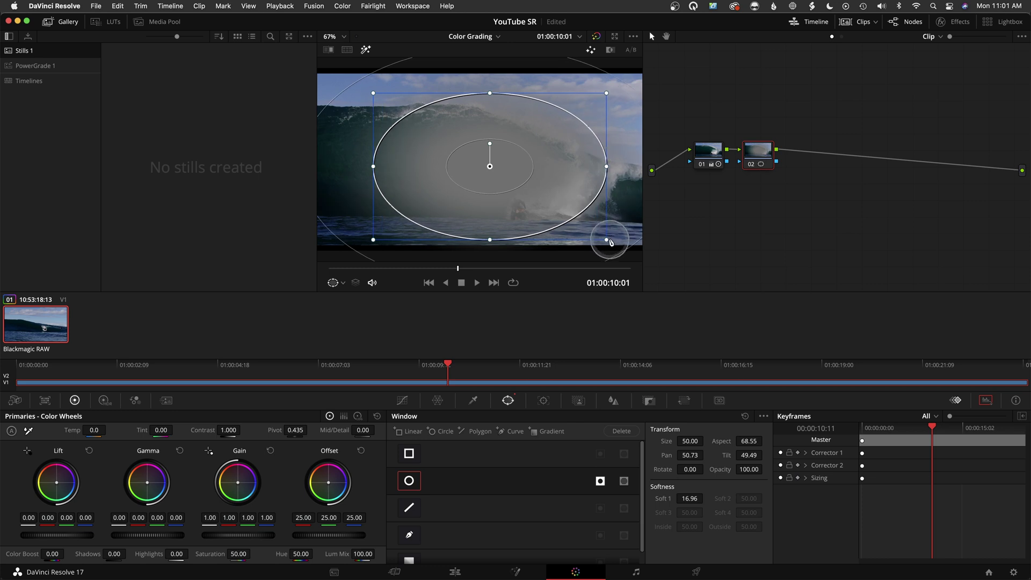
{"action": "left_click", "coordinate": [601, 480]}
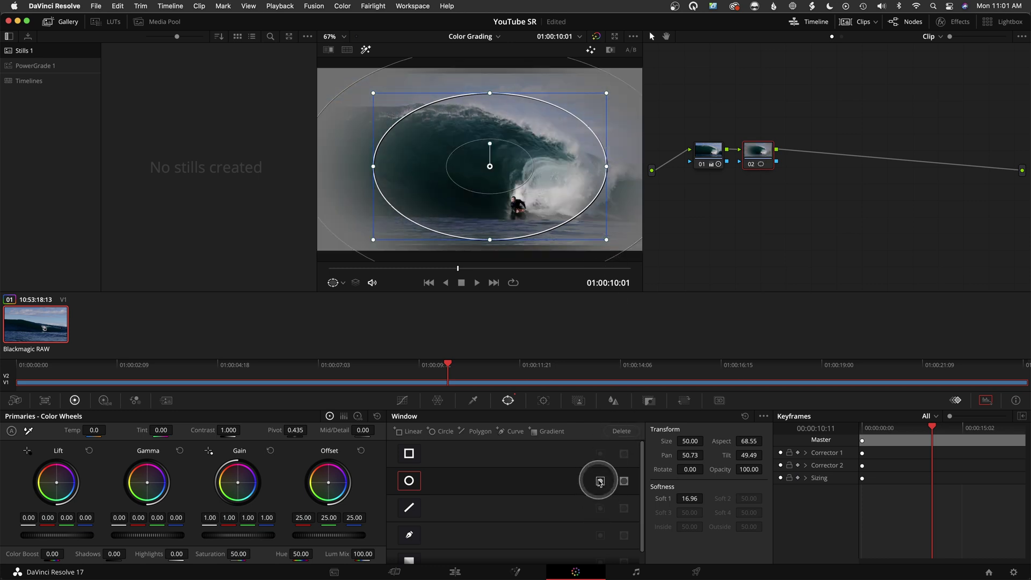
{"action": "left_click", "coordinate": [600, 480]}
{"action": "left_click", "coordinate": [600, 481]}
{"action": "left_click", "coordinate": [600, 481]}
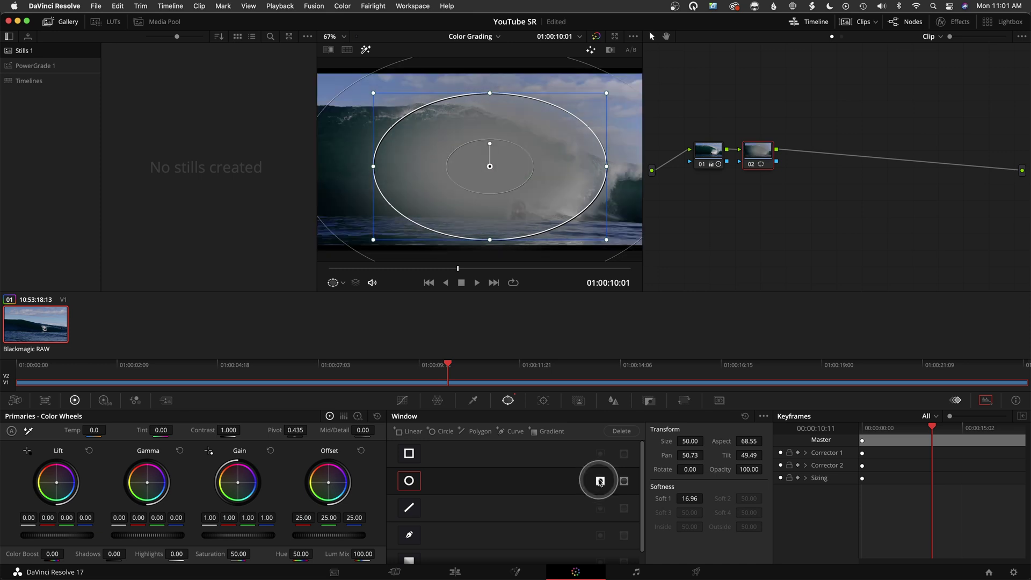
{"action": "left_click", "coordinate": [855, 203]}
{"action": "key", "text": "shift+h"}
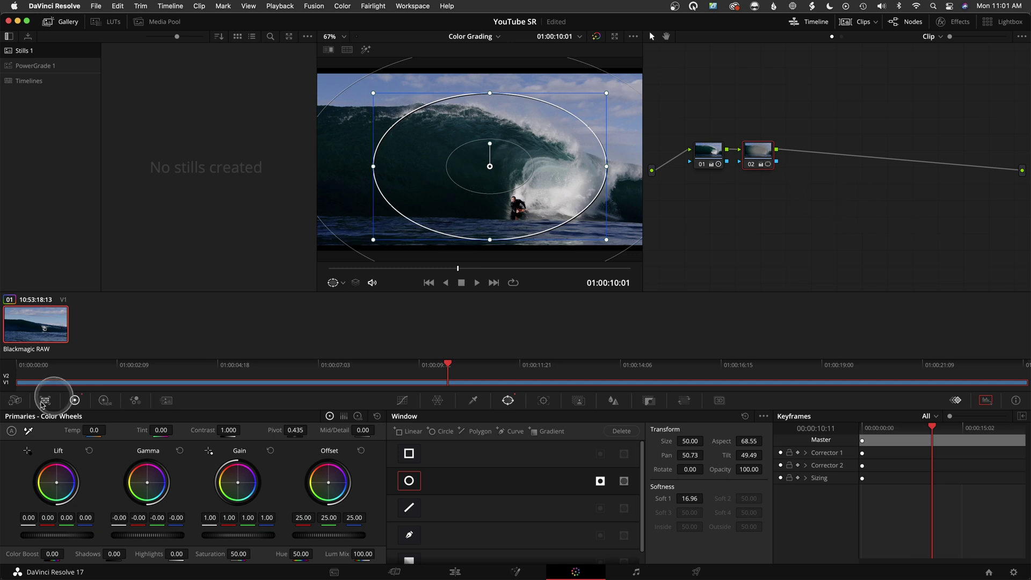
{"action": "left_click_drag", "start_coordinate": [249, 534], "coordinate": [177, 529]}
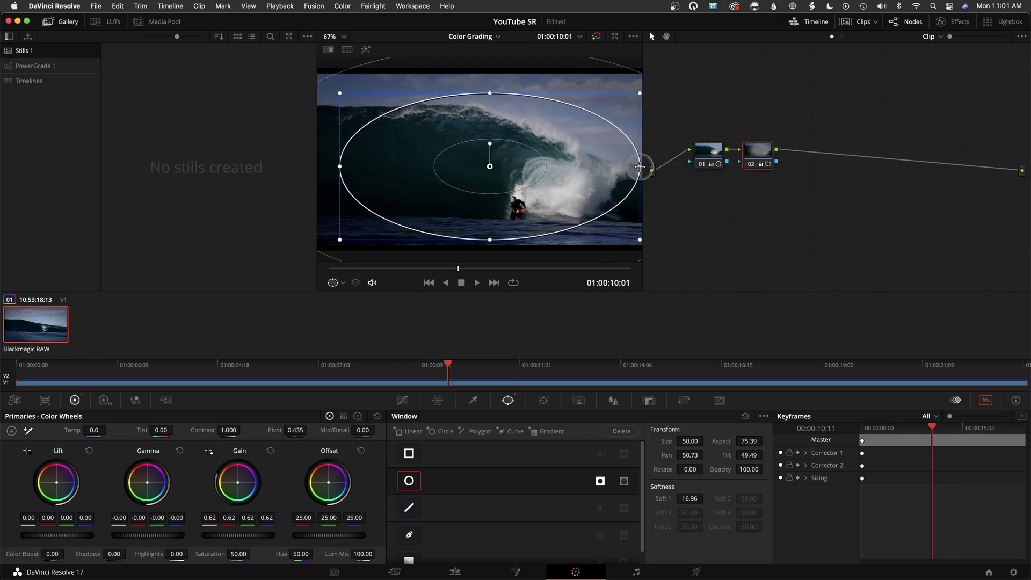
Delete the vignette node, try and then disable a skewed linear window, and add serial node 02.
{"action": "left_click", "coordinate": [768, 154]}
{"action": "key", "text": "Delete"}
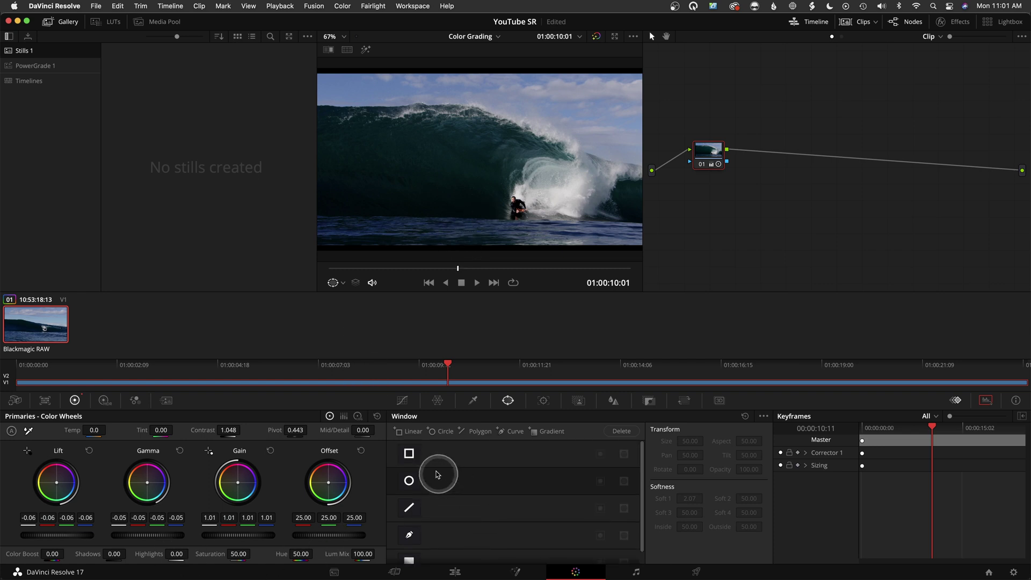
{"action": "left_click", "coordinate": [408, 454]}
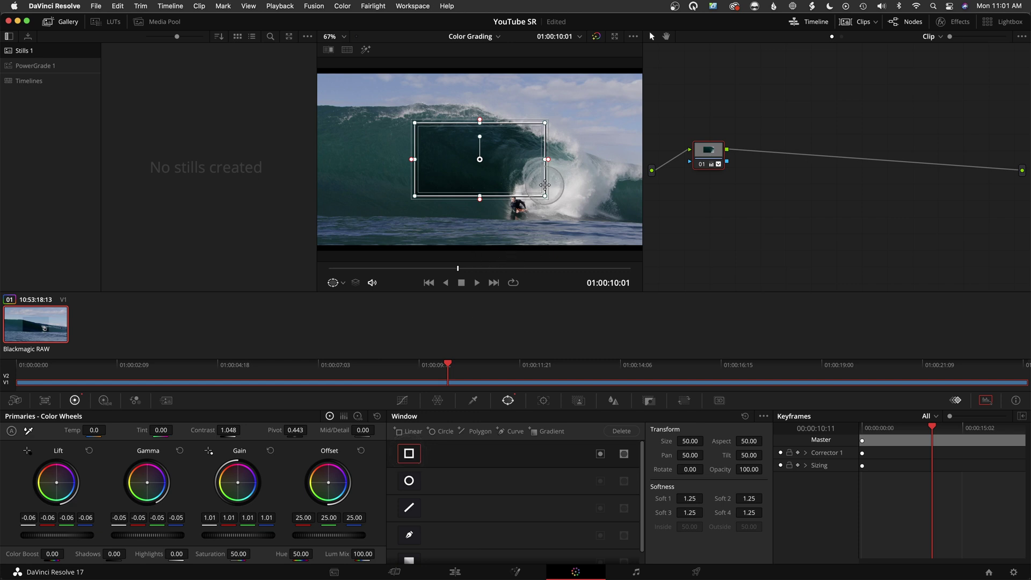
{"action": "left_click_drag", "start_coordinate": [545, 196], "coordinate": [530, 187]}
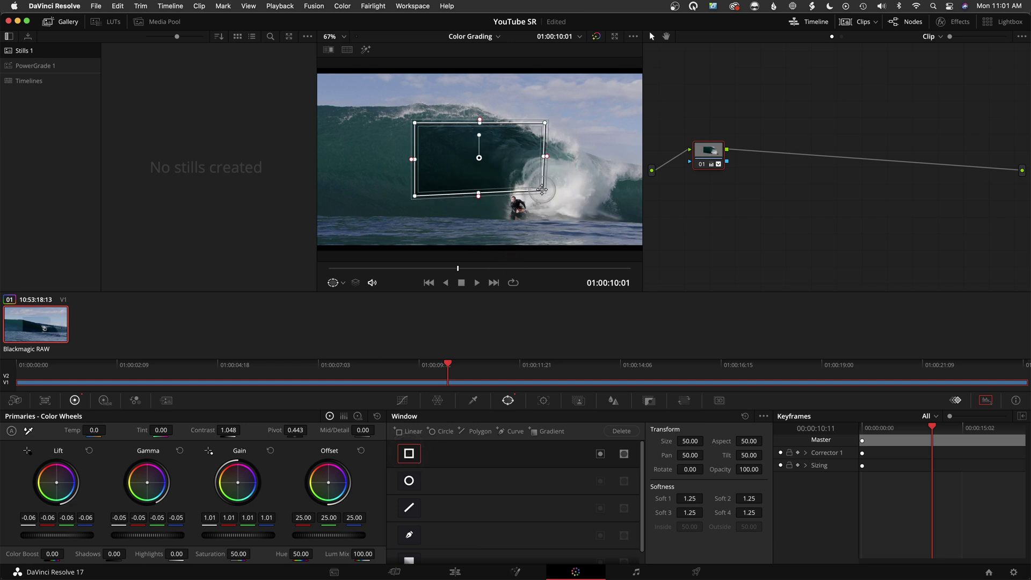
{"action": "left_click", "coordinate": [447, 550]}
{"action": "key", "text": "alt+s"}
Place a soft, slightly rotated gradient window over the sky on node 02, then add node 03.
{"action": "scroll", "coordinate": [466, 510], "scroll_direction": "down", "scroll_amount": 1}
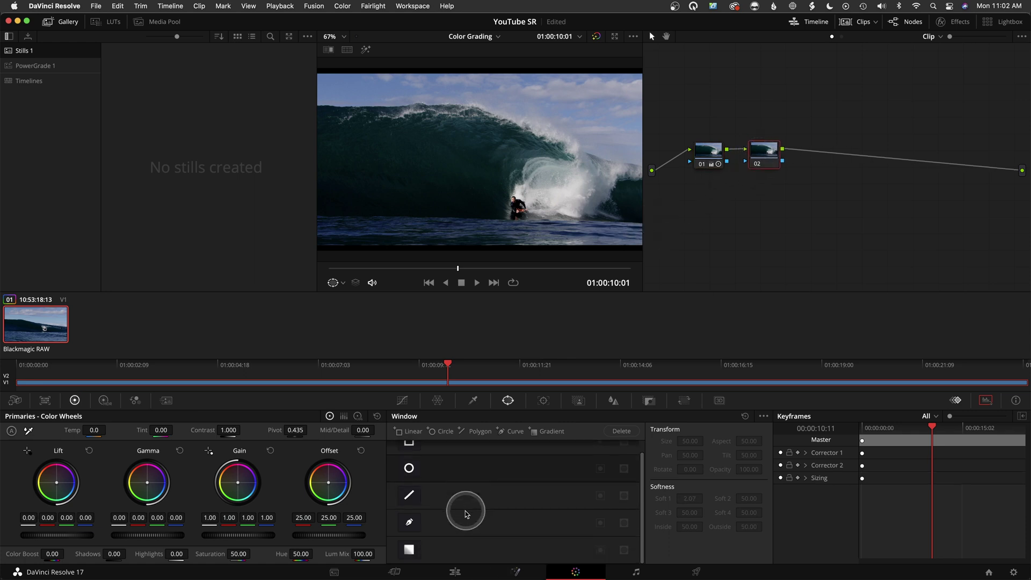
{"action": "left_click", "coordinate": [407, 552]}
{"action": "left_click_drag", "start_coordinate": [478, 175], "coordinate": [479, 103]}
{"action": "key", "text": "shift+h"}
{"action": "left_click_drag", "start_coordinate": [482, 146], "coordinate": [477, 86]}
{"action": "left_click_drag", "start_coordinate": [473, 138], "coordinate": [474, 145]}
{"action": "key", "text": "shift+h"}
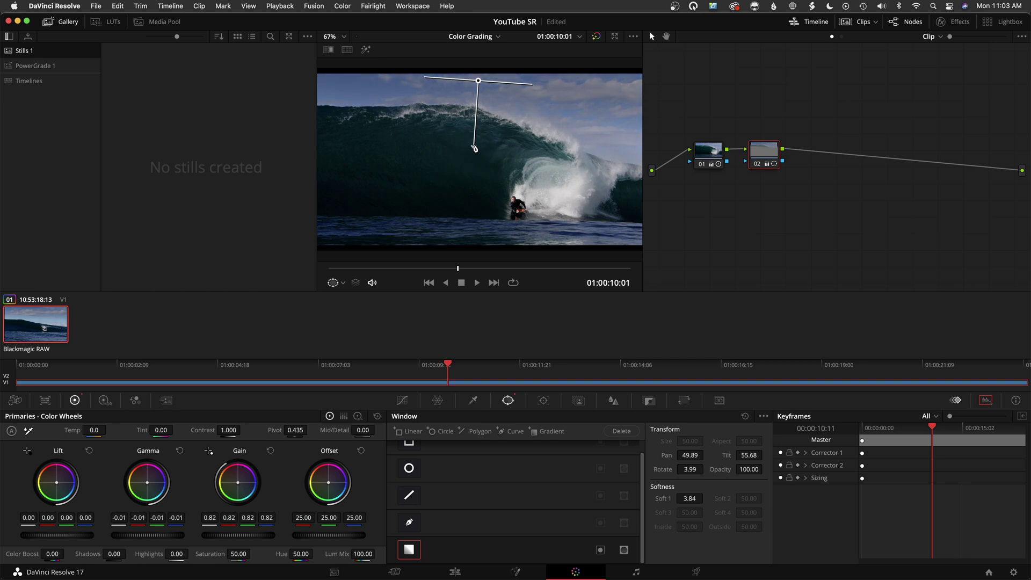
{"action": "mouse_move", "coordinate": [475, 148]}
{"action": "left_mouse_down"}
{"action": "mouse_move", "coordinate": [467, 177]}
{"action": "mouse_move", "coordinate": [471, 132]}
{"action": "mouse_move", "coordinate": [472, 172]}
{"action": "mouse_move", "coordinate": [463, 166]}
{"action": "mouse_move", "coordinate": [472, 145]}
{"action": "mouse_move", "coordinate": [474, 154]}
{"action": "left_mouse_up"}
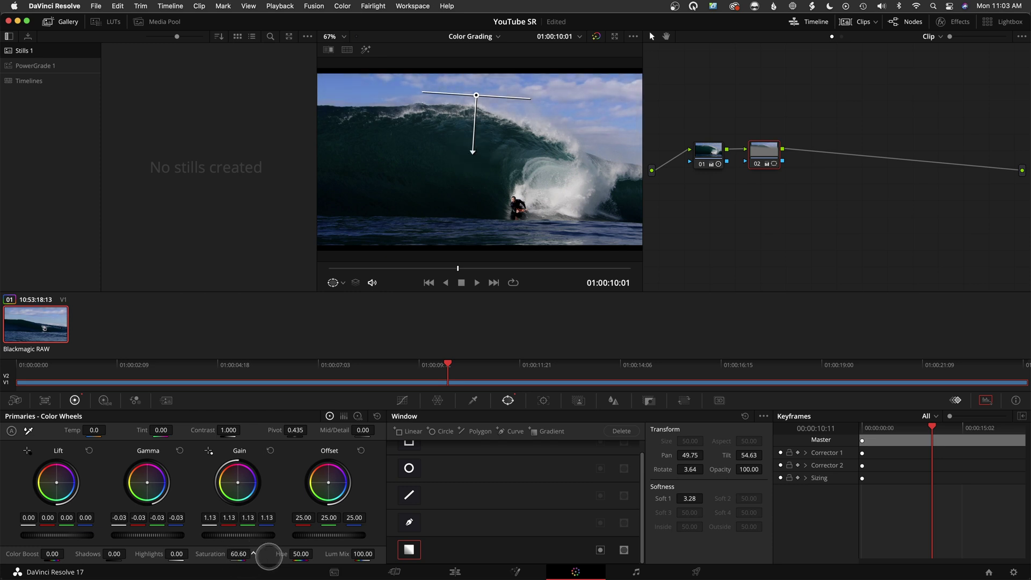
{"action": "key", "text": "ctrl+d"}
{"action": "key", "text": "ctrl+d"}
{"action": "key", "text": "ctrl+d"}
{"action": "key", "text": "ctrl+d"}
{"action": "key", "text": "alt+s"}
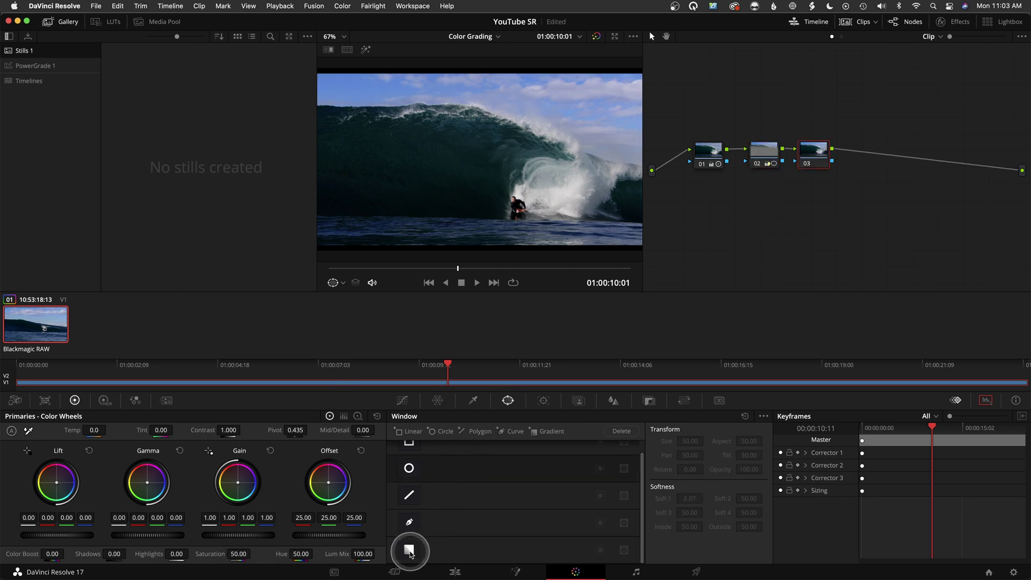
Flip a soft gradient window on node 03 and lower it over the water.
{"action": "scroll", "coordinate": [441, 535], "scroll_direction": "up", "scroll_amount": 1}
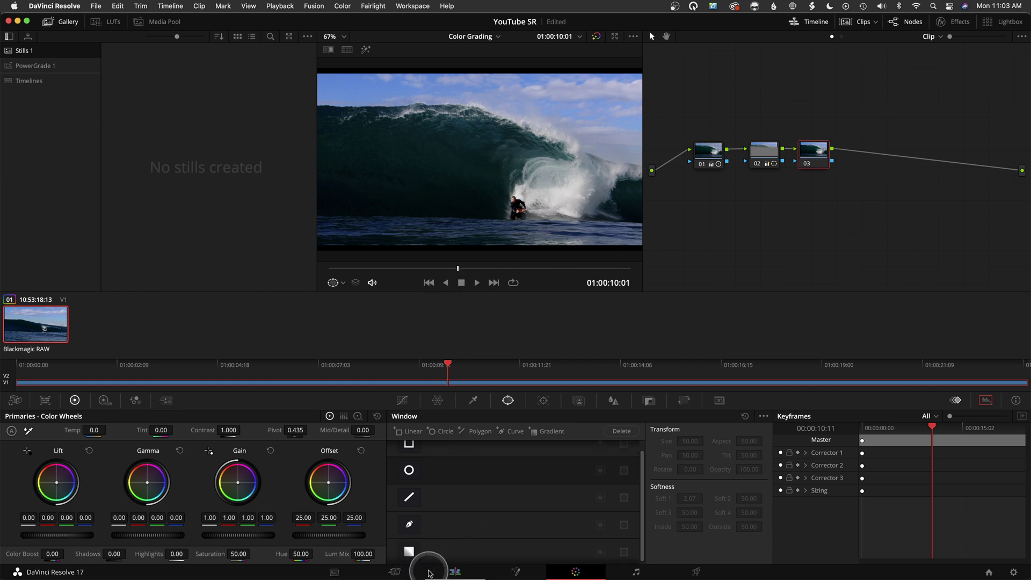
{"action": "left_click", "coordinate": [409, 550]}
{"action": "left_click_drag", "start_coordinate": [479, 196], "coordinate": [477, 104]}
{"action": "left_click_drag", "start_coordinate": [479, 159], "coordinate": [481, 247]}
{"action": "key", "text": "shift+h"}
{"action": "scroll", "coordinate": [480, 222], "scroll_direction": "down", "scroll_amount": 1}
{"action": "left_click_drag", "start_coordinate": [478, 181], "coordinate": [481, 183]}
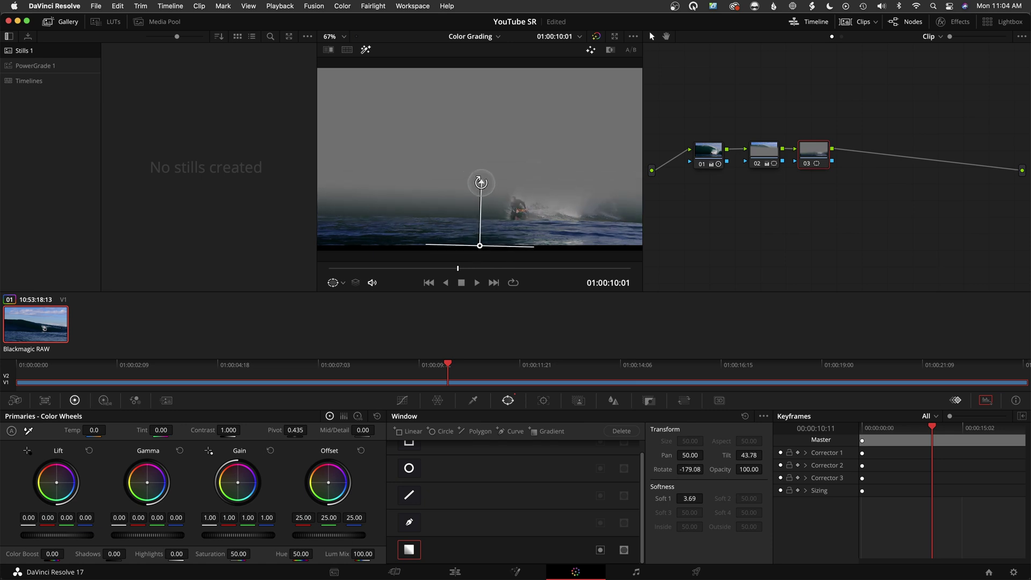
{"action": "left_click", "coordinate": [480, 245]}
Grade the water area to gamma 0.13, contrast 1.244 and gain 0.89.
{"action": "left_click", "coordinate": [402, 402]}
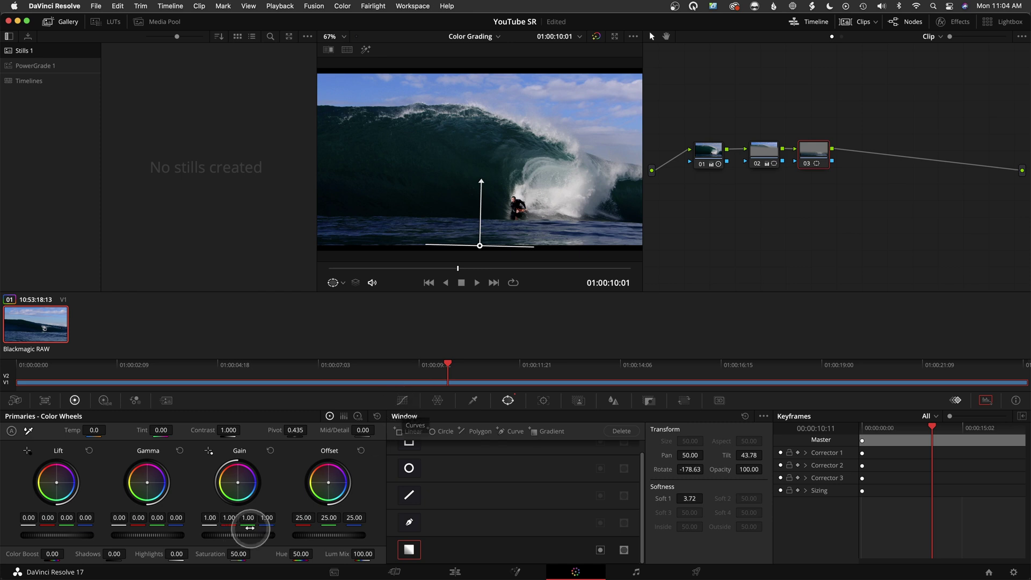
{"action": "left_click_drag", "start_coordinate": [147, 535], "coordinate": [184, 532]}
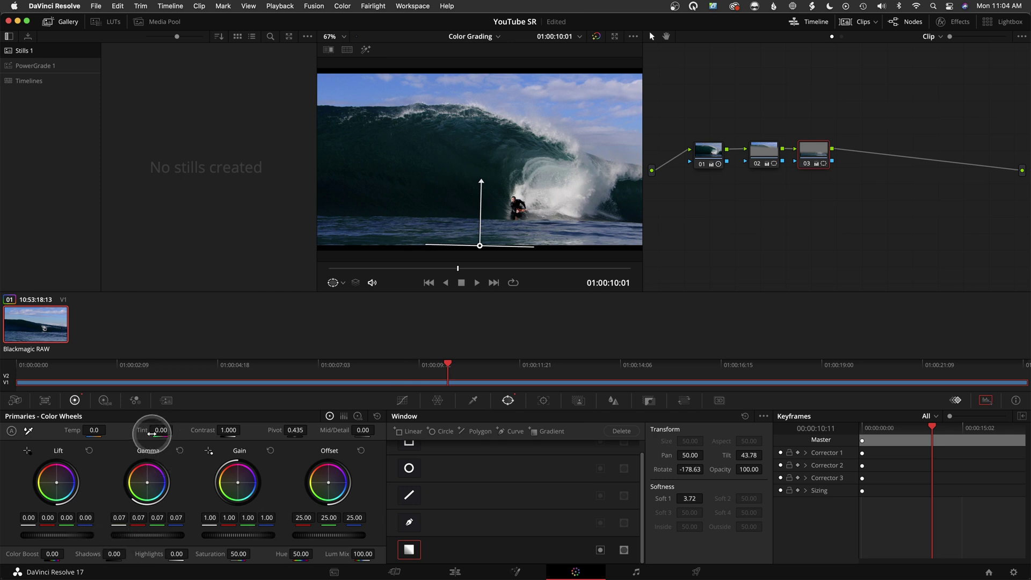
{"action": "left_click_drag", "start_coordinate": [214, 439], "coordinate": [299, 428]}
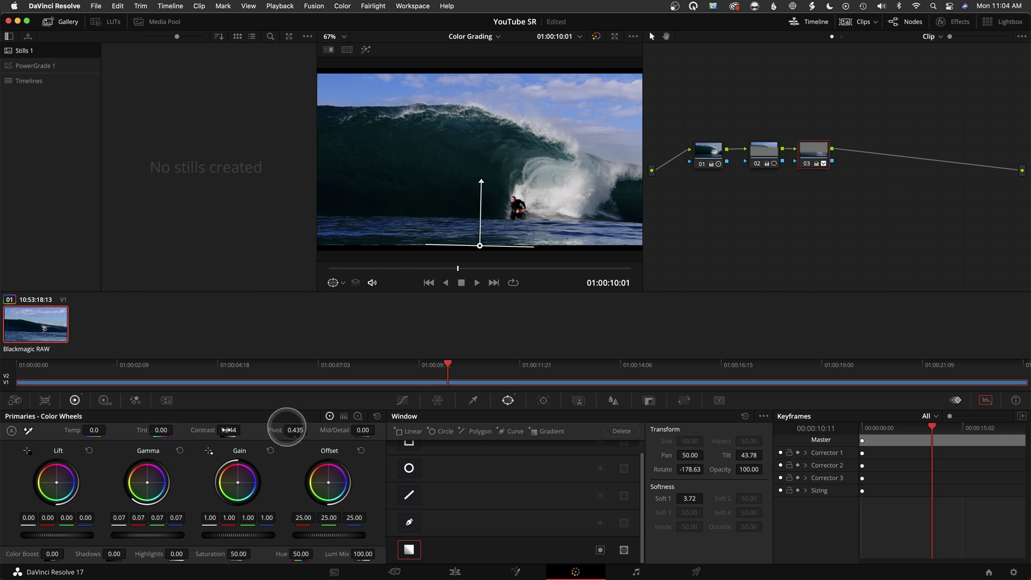
{"action": "left_click", "coordinate": [759, 215]}
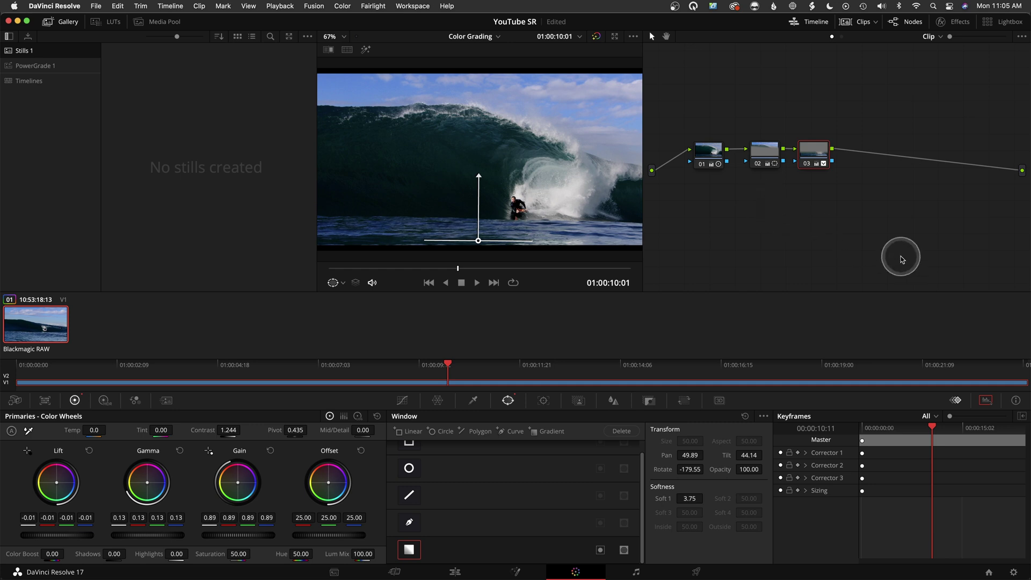
Compare the sky grade with node 02 on and off, then add serial node 04 after node 03.
{"action": "left_click", "coordinate": [758, 162]}
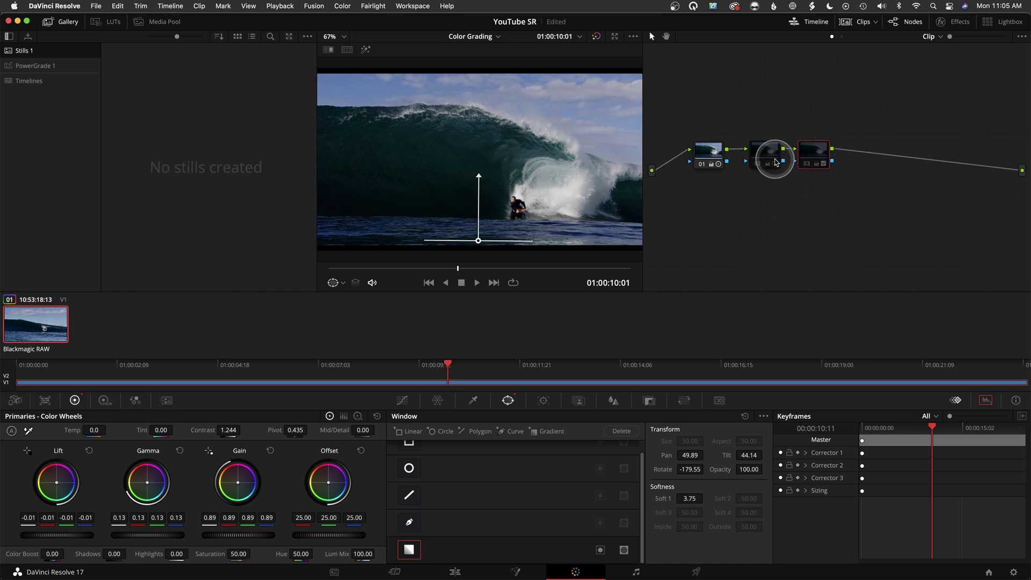
{"action": "left_click", "coordinate": [766, 158]}
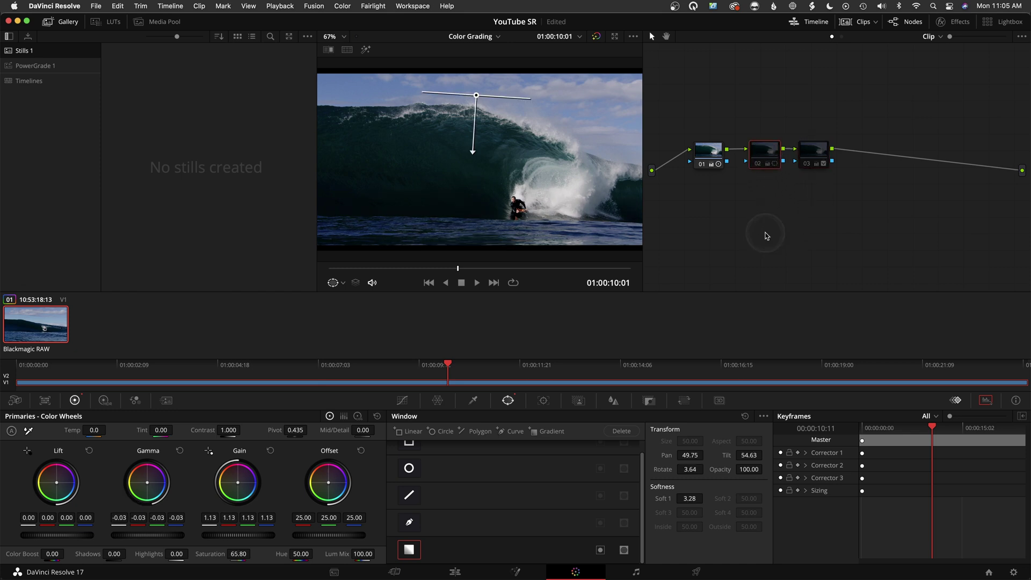
{"action": "key", "text": "super+d"}
{"action": "key", "text": "super+d"}
{"action": "key", "text": "super+d"}
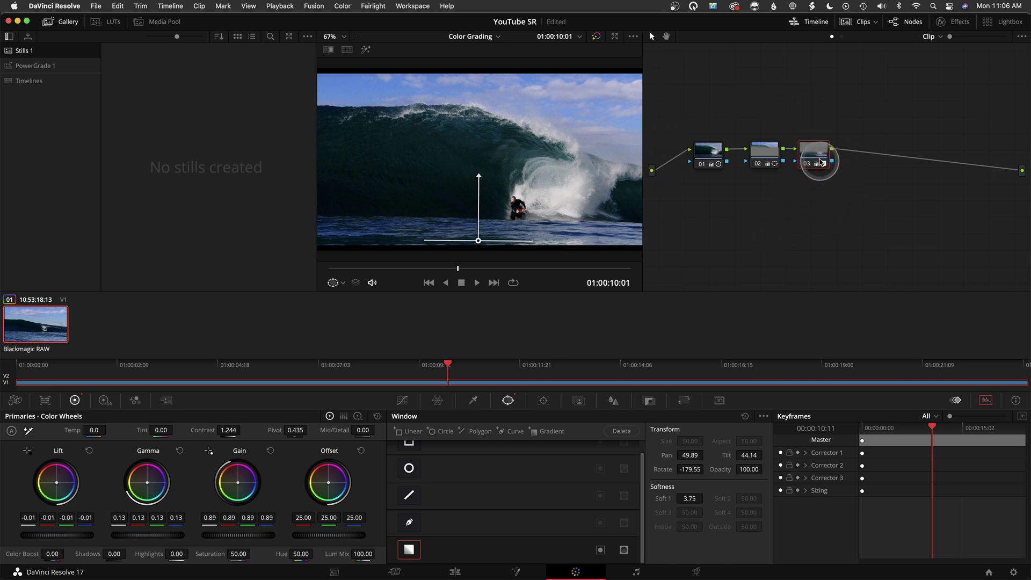
{"action": "key", "text": "alt+s"}
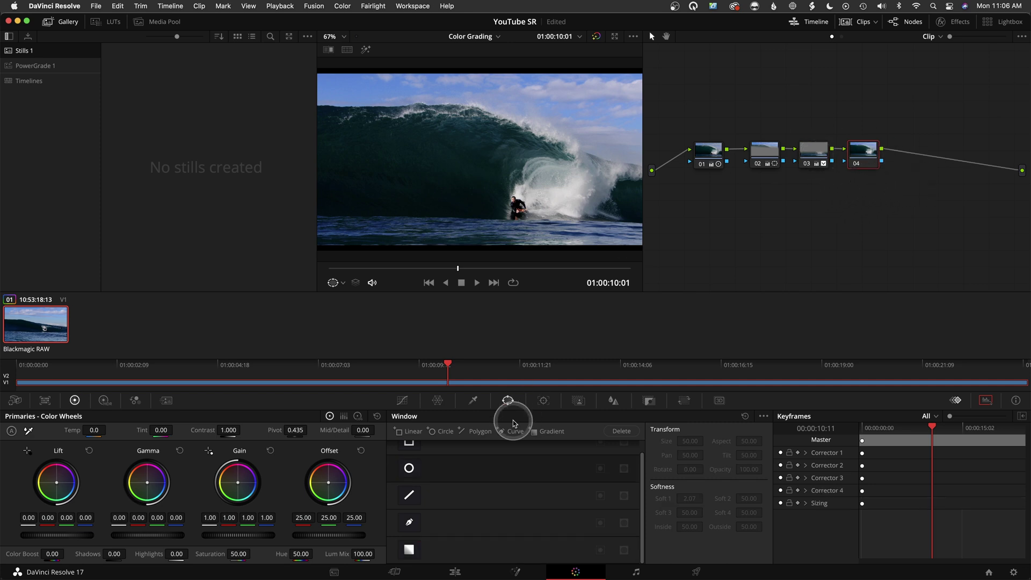
Trace a closed freehand curve shape around the surfer, then delete node 04 with it.
{"action": "left_click", "coordinate": [411, 520]}
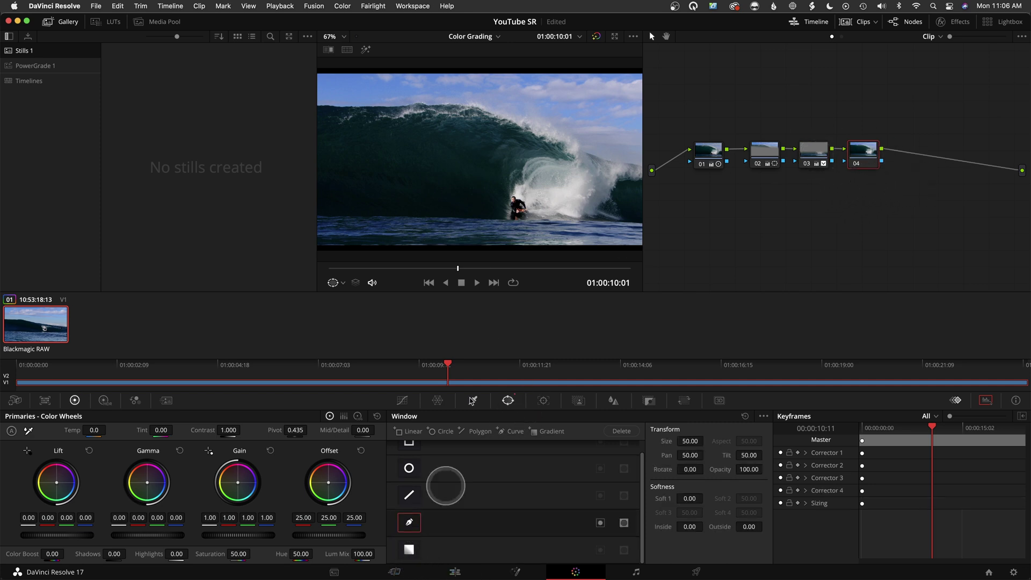
{"action": "left_click", "coordinate": [494, 184]}
{"action": "left_click", "coordinate": [531, 170]}
{"action": "left_click", "coordinate": [549, 202]}
{"action": "left_click", "coordinate": [532, 228]}
{"action": "left_click", "coordinate": [430, 231]}
{"action": "left_click", "coordinate": [438, 212]}
{"action": "left_click", "coordinate": [459, 180]}
{"action": "left_click", "coordinate": [493, 185]}
{"action": "left_click_drag", "start_coordinate": [866, 162], "coordinate": [870, 159]}
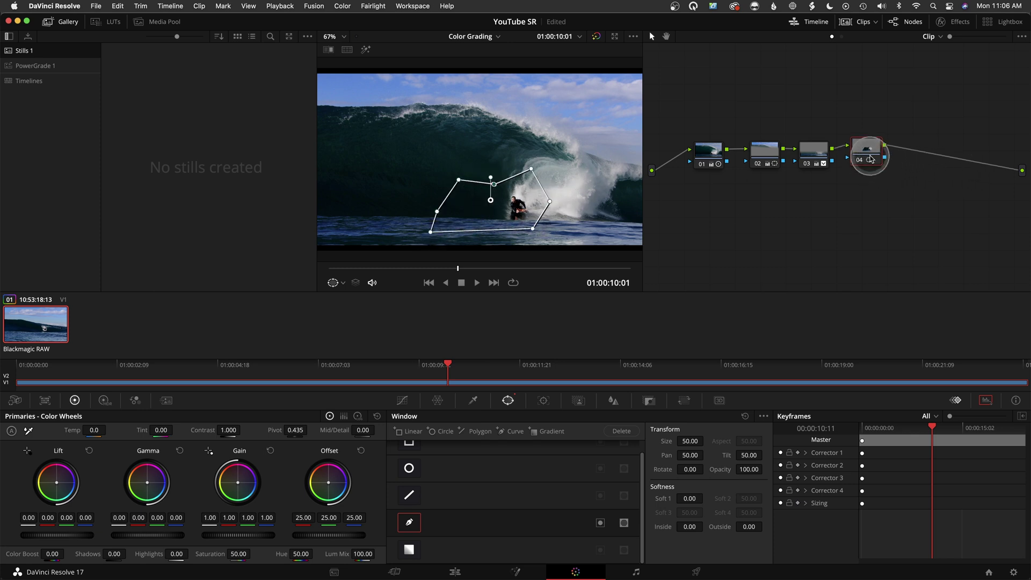
{"action": "key", "text": "Delete"}
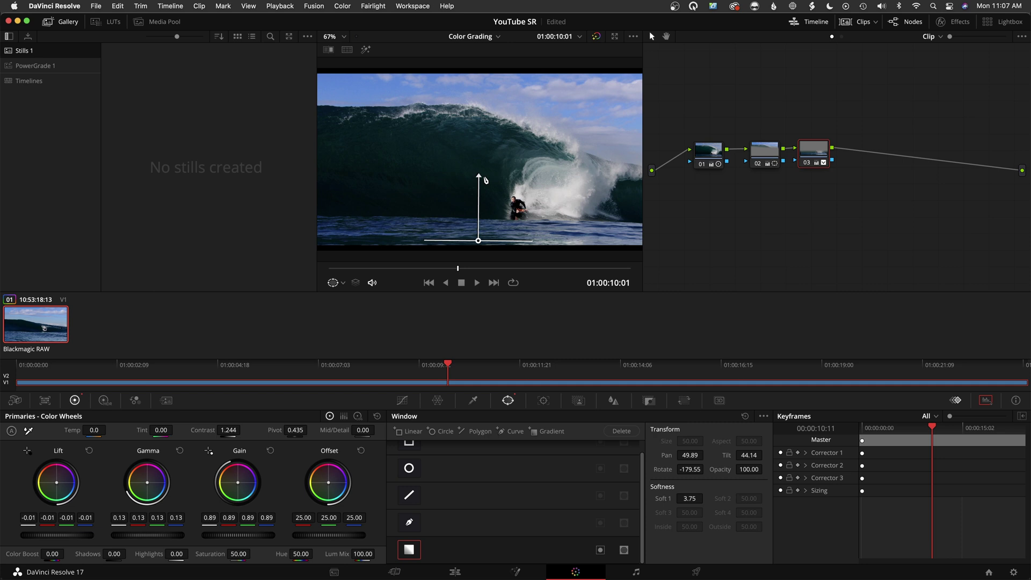
Add serial node 04 after node 03 and scrub to the surfer-in-tube frame at 01:00:17:15.
{"action": "left_click", "coordinate": [709, 156]}
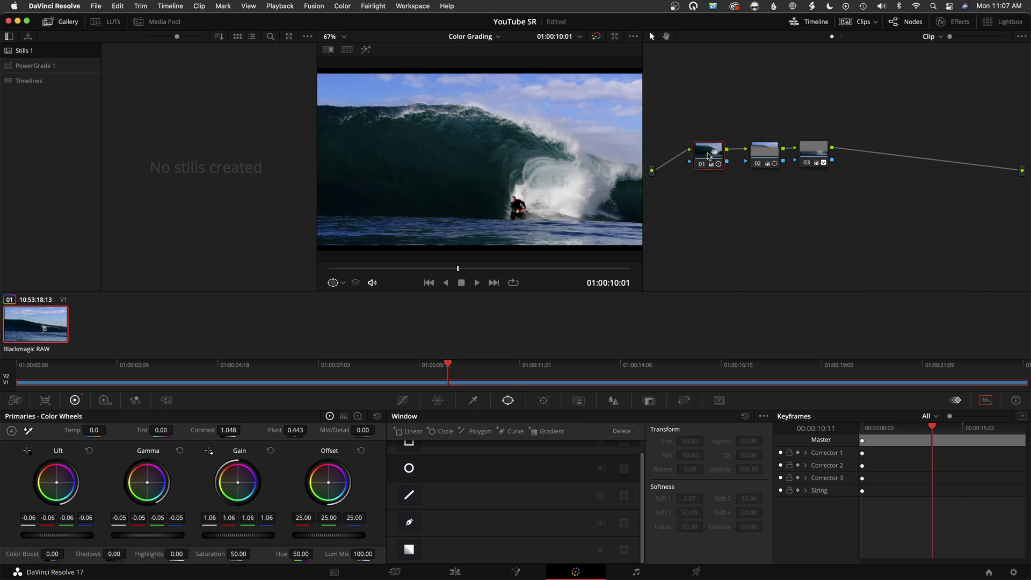
{"action": "left_click", "coordinate": [748, 199]}
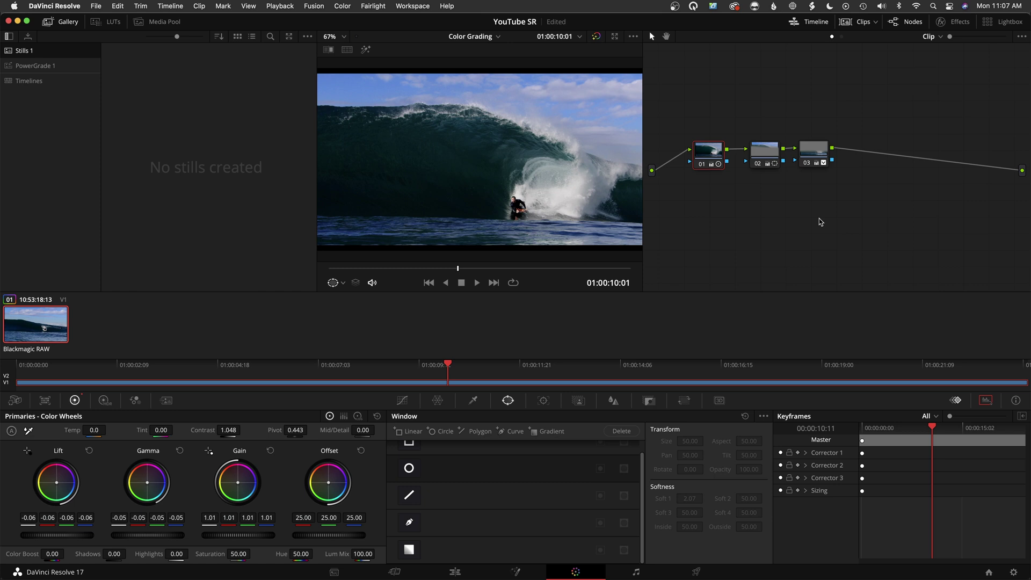
{"action": "left_click", "coordinate": [814, 153]}
{"action": "left_click_drag", "start_coordinate": [814, 153], "coordinate": [819, 153]}
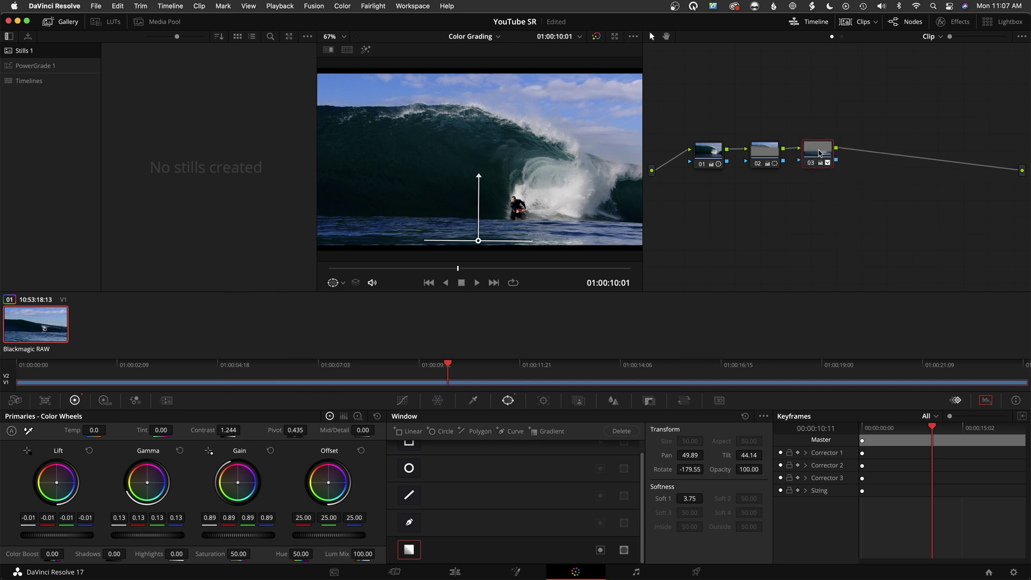
{"action": "key", "text": "alt+s"}
{"action": "left_click", "coordinate": [455, 270]}
{"action": "left_click_drag", "start_coordinate": [454, 270], "coordinate": [555, 268]}
Key the teal wave water with the HSL qualifier eyedropper and widen the hue range.
{"action": "left_click", "coordinate": [475, 400]}
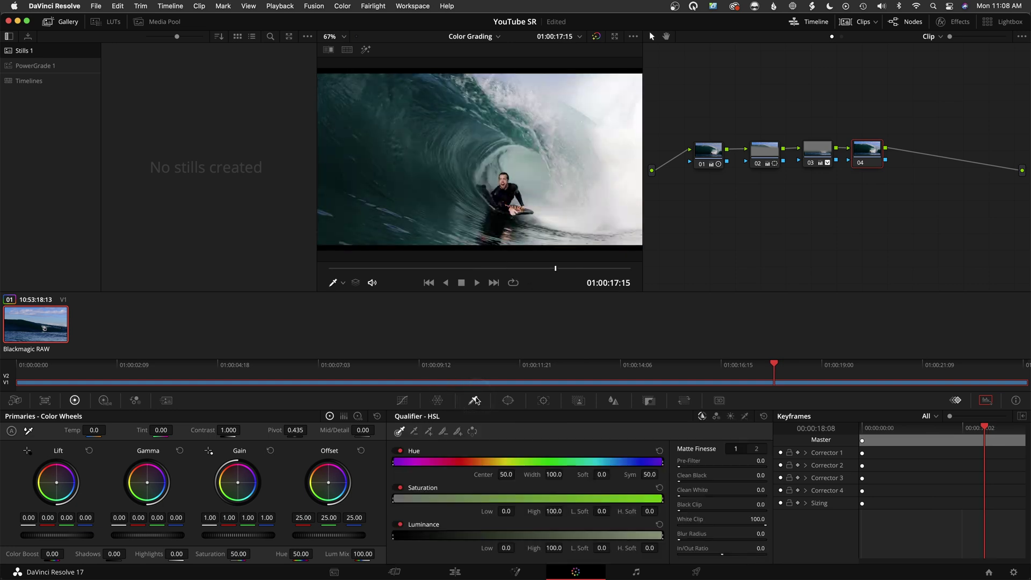
{"action": "left_click", "coordinate": [477, 400]}
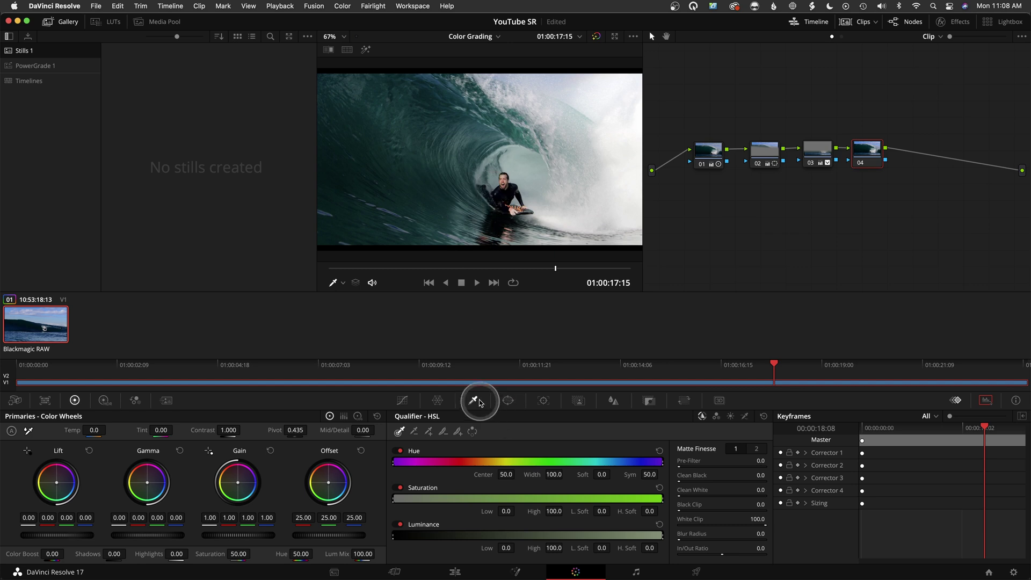
{"action": "left_click", "coordinate": [430, 185]}
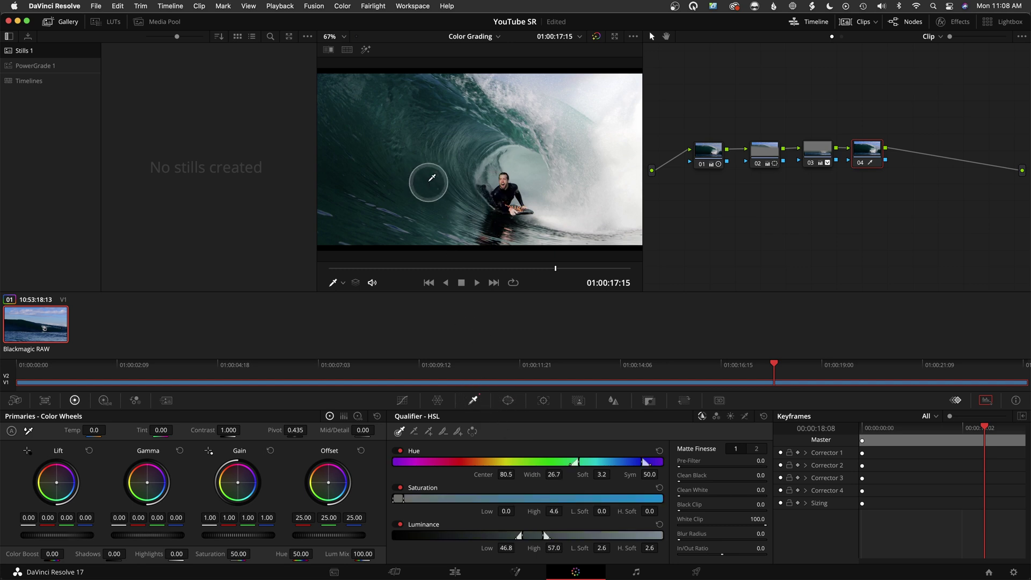
{"action": "key", "text": "shift+h"}
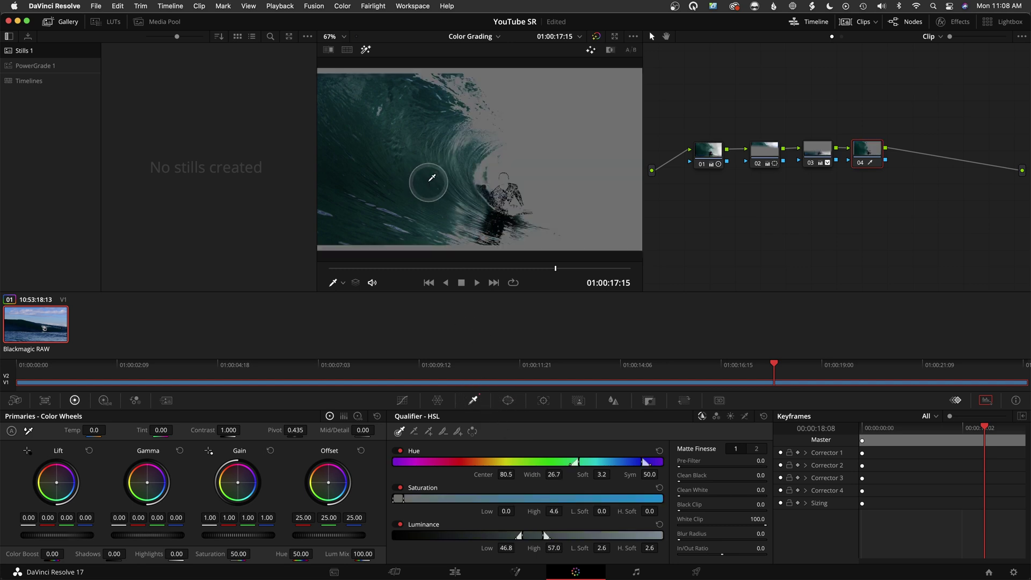
{"action": "left_click", "coordinate": [428, 173]}
{"action": "mouse_move", "coordinate": [427, 173]}
{"action": "left_mouse_down"}
{"action": "mouse_move", "coordinate": [416, 185]}
{"action": "mouse_move", "coordinate": [439, 225]}
{"action": "left_mouse_up"}
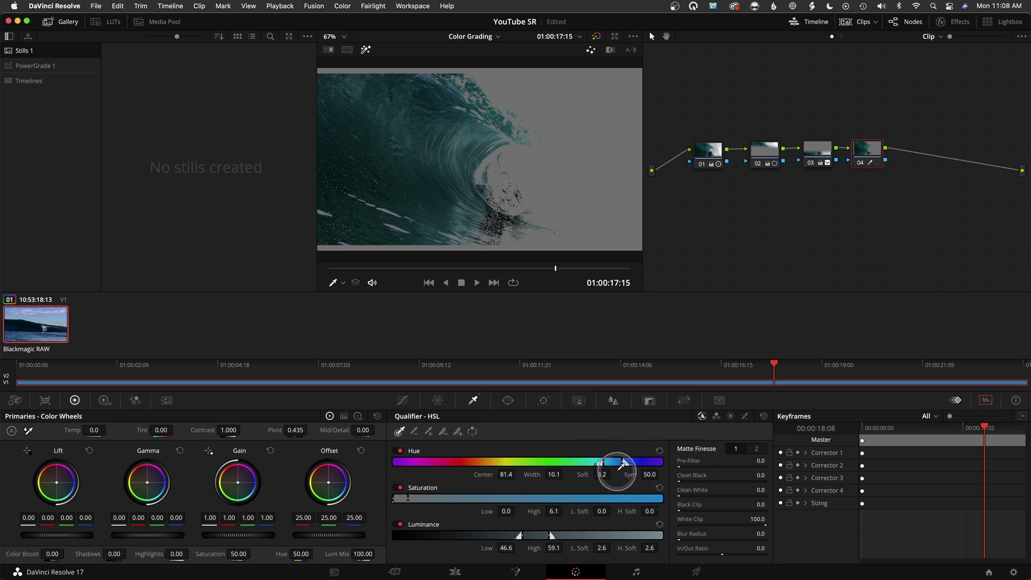
{"action": "left_click_drag", "start_coordinate": [545, 477], "coordinate": [563, 477]}
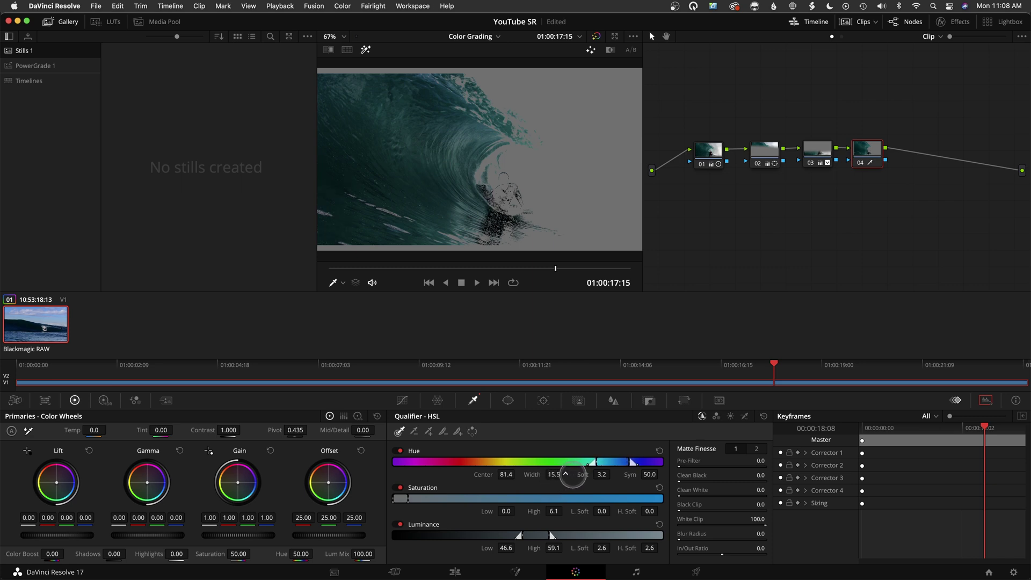
{"action": "left_click_drag", "start_coordinate": [566, 475], "coordinate": [564, 474]}
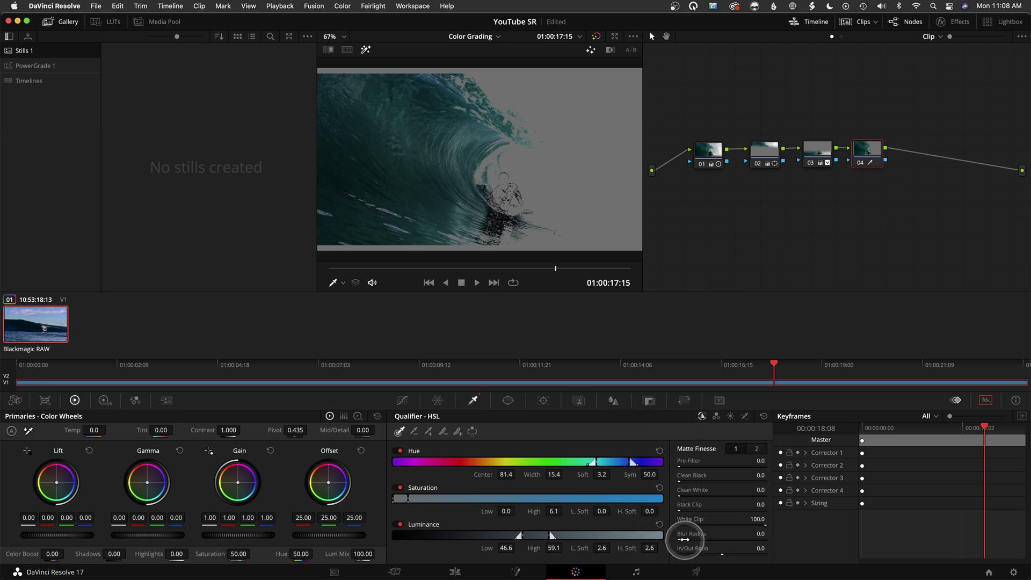
Soften the matte with blur radius 36.3 and shift the keyed water's hue to 51.80.
{"action": "left_click_drag", "start_coordinate": [683, 539], "coordinate": [790, 536]}
{"action": "left_click_drag", "start_coordinate": [876, 154], "coordinate": [878, 154]}
{"action": "key", "text": "shift+h"}
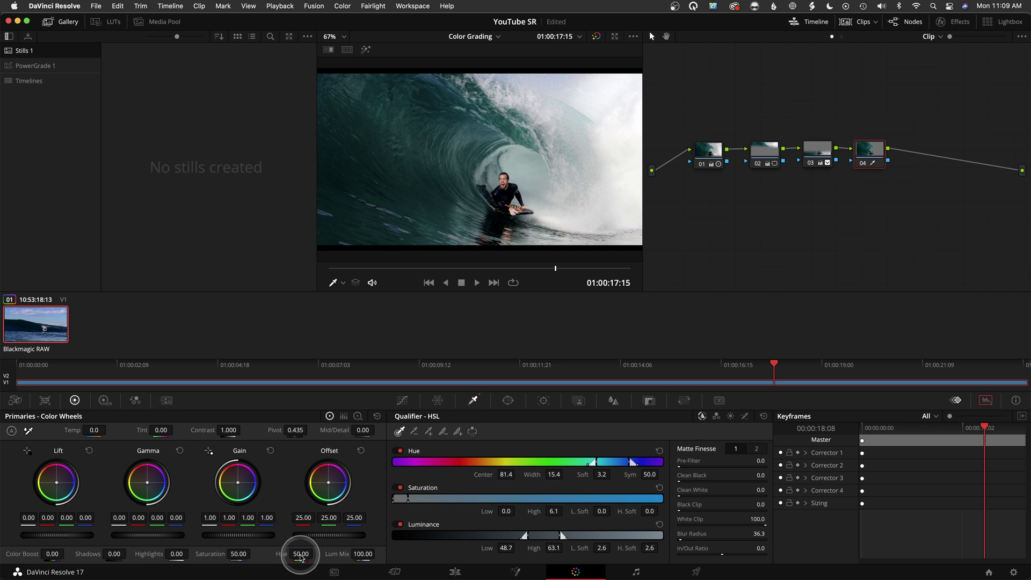
{"action": "mouse_move", "coordinate": [300, 558]}
{"action": "left_mouse_down"}
{"action": "mouse_move", "coordinate": [291, 556]}
{"action": "mouse_move", "coordinate": [300, 555]}
{"action": "left_mouse_up"}
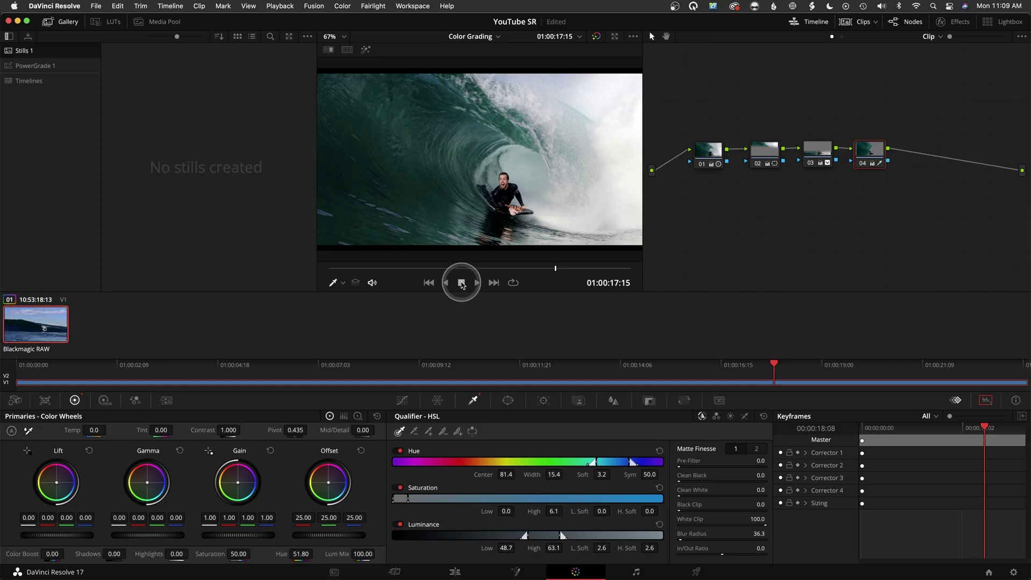
{"action": "left_click", "coordinate": [871, 154]}
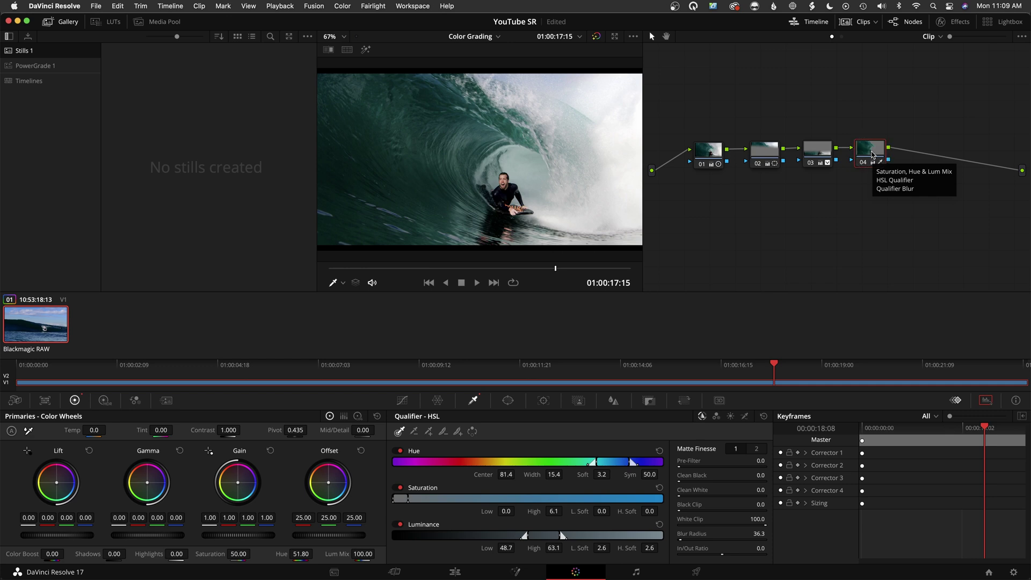
{"action": "key", "text": "shift+h"}
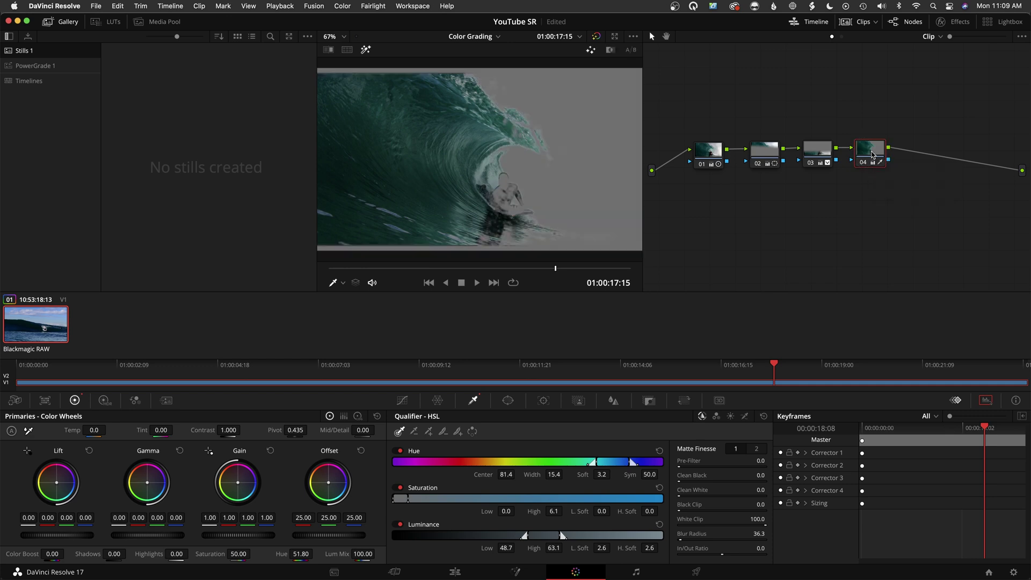
{"action": "key", "text": "shift+h"}
{"action": "left_click", "coordinate": [489, 204]}
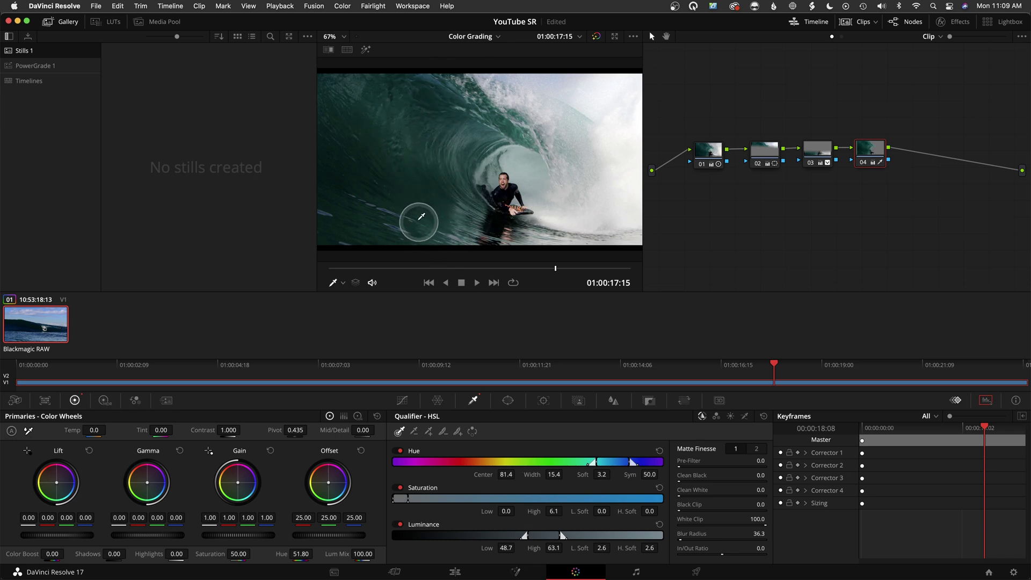
Add a gradient window on node 04 near the top of the frame and tune its soft falloff.
{"action": "left_click", "coordinate": [508, 400]}
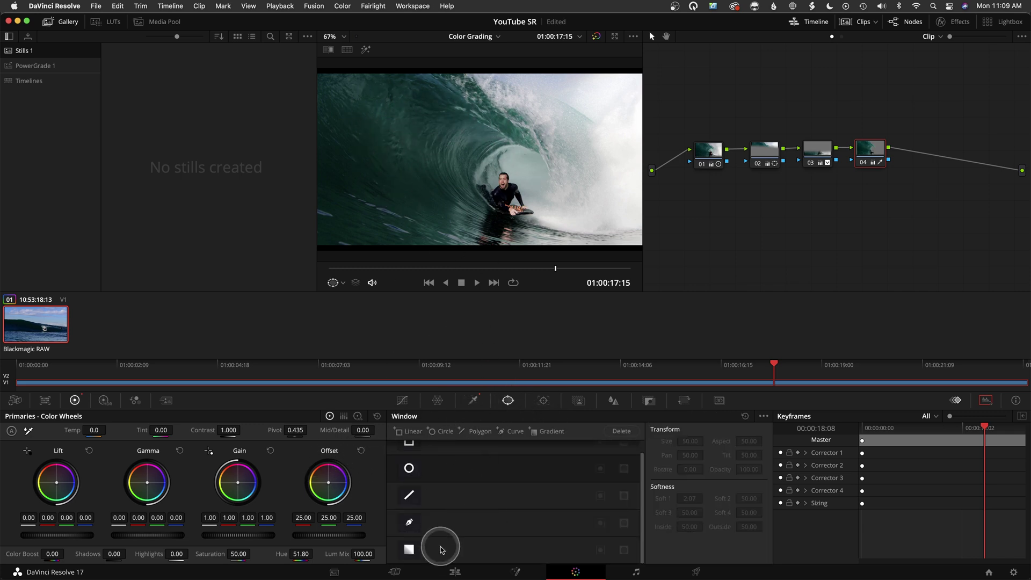
{"action": "left_click", "coordinate": [408, 551]}
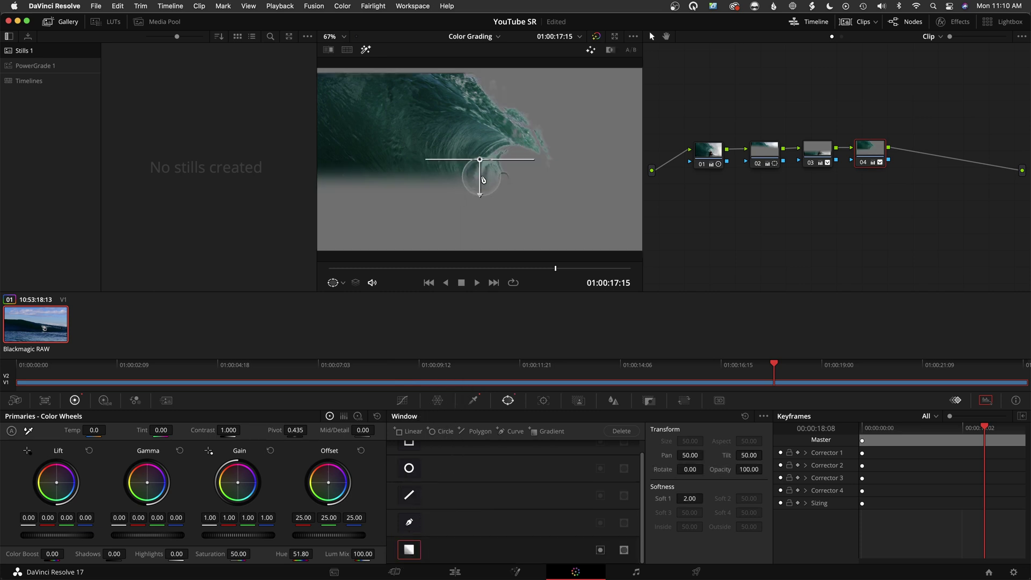
{"action": "left_click_drag", "start_coordinate": [479, 161], "coordinate": [434, 220]}
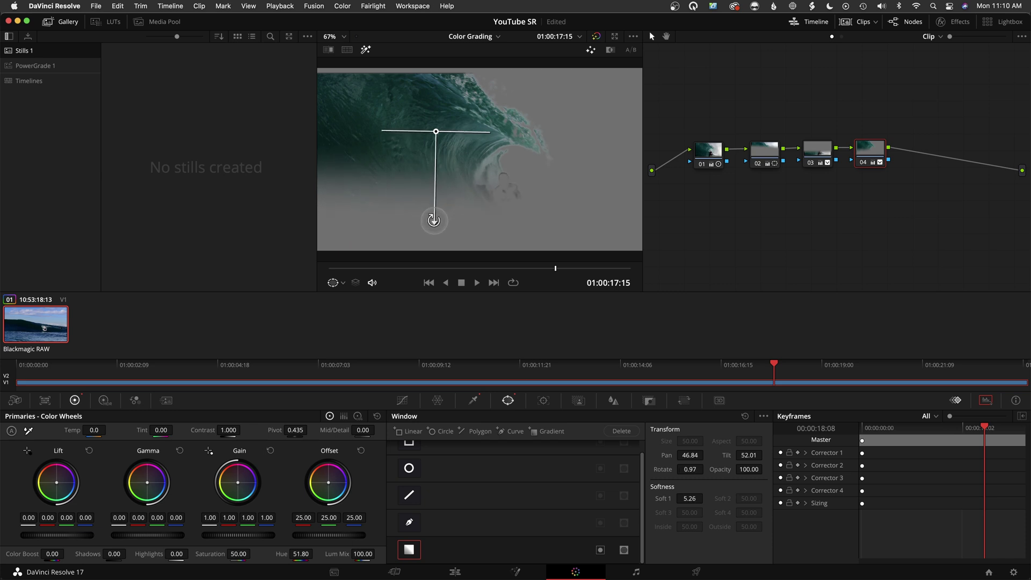
{"action": "left_click_drag", "start_coordinate": [434, 142], "coordinate": [435, 135]}
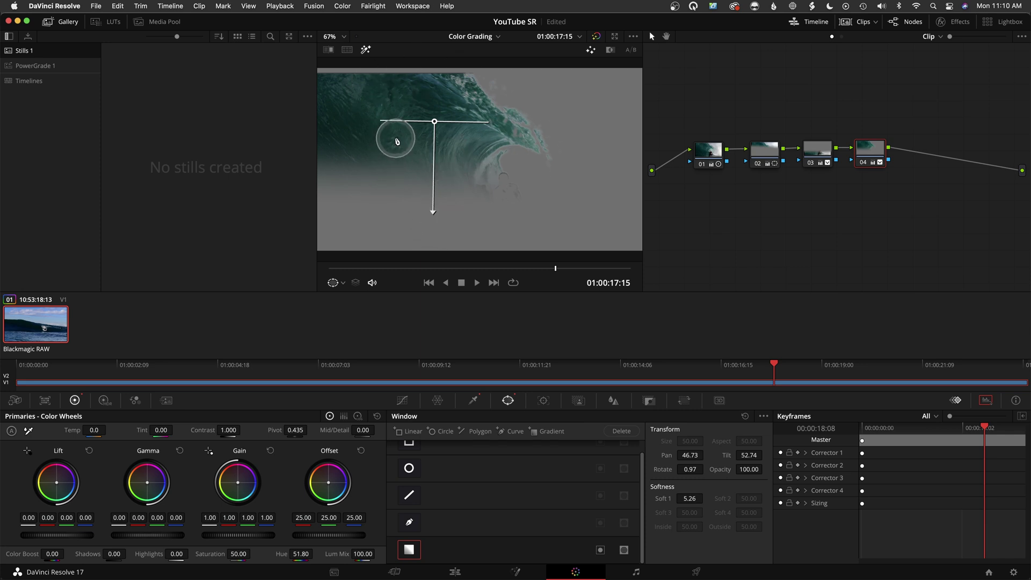
{"action": "left_click_drag", "start_coordinate": [434, 121], "coordinate": [434, 77]}
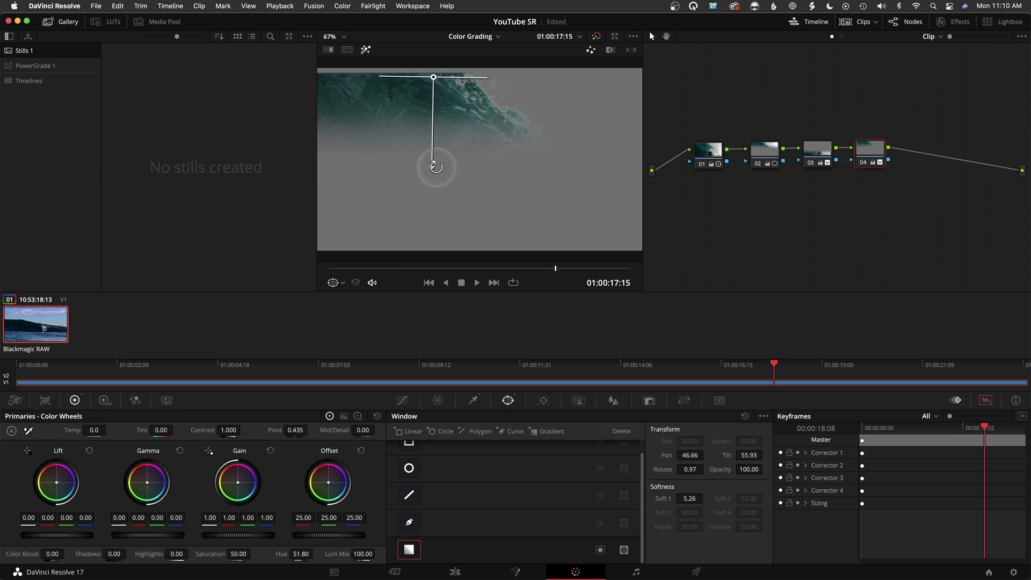
{"action": "left_click_drag", "start_coordinate": [433, 177], "coordinate": [435, 227]}
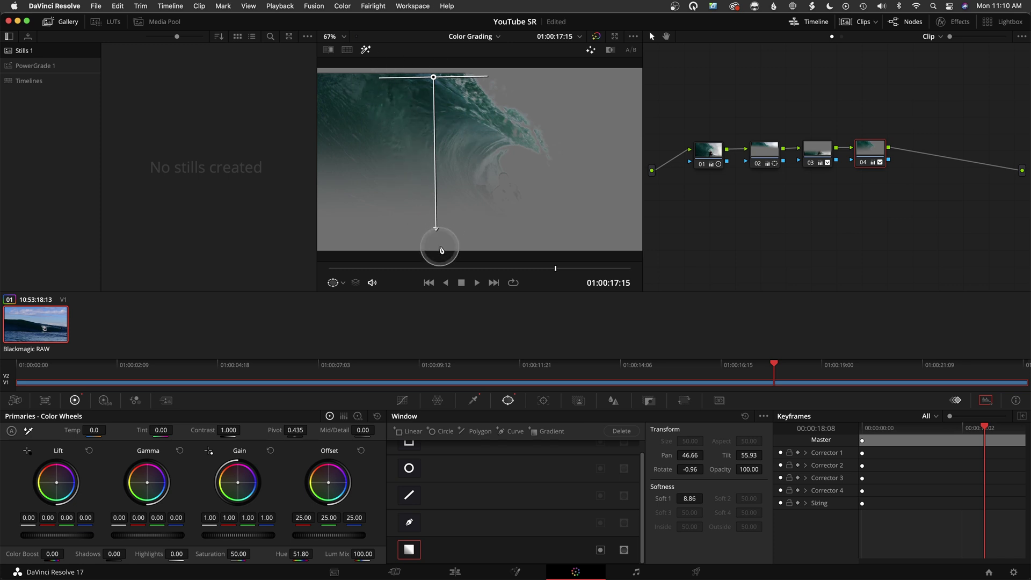
{"action": "left_click_drag", "start_coordinate": [433, 242], "coordinate": [424, 212]}
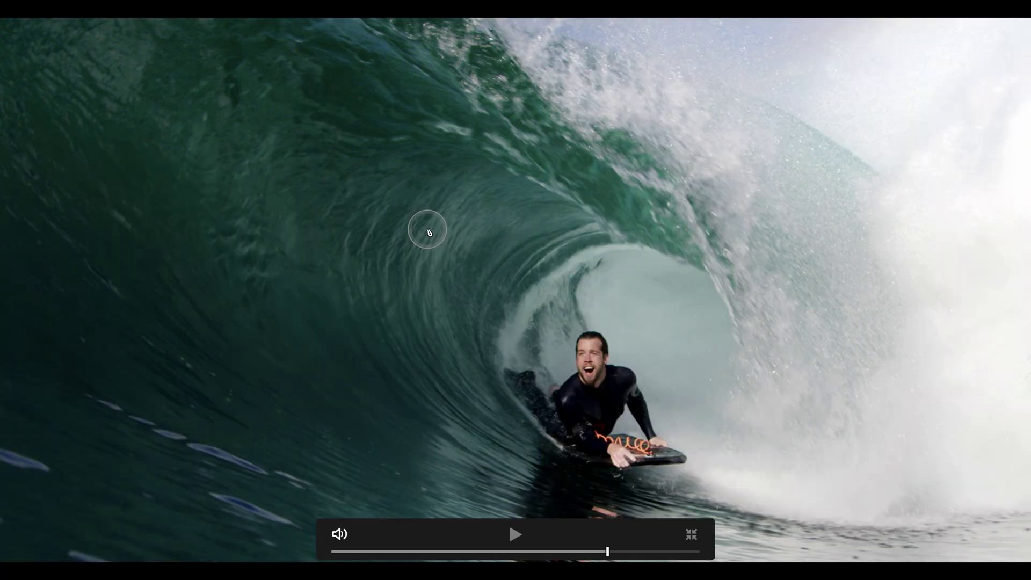
Leave the full-screen view and make node 04 the active node.
{"action": "key", "text": "Escape"}
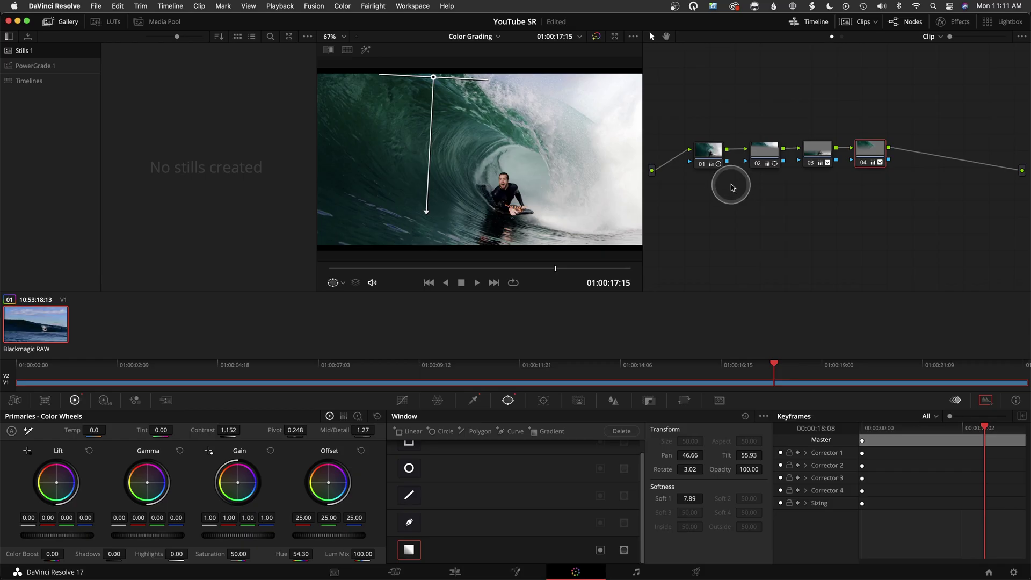
{"action": "left_click", "coordinate": [844, 242]}
{"action": "left_click", "coordinate": [863, 156]}
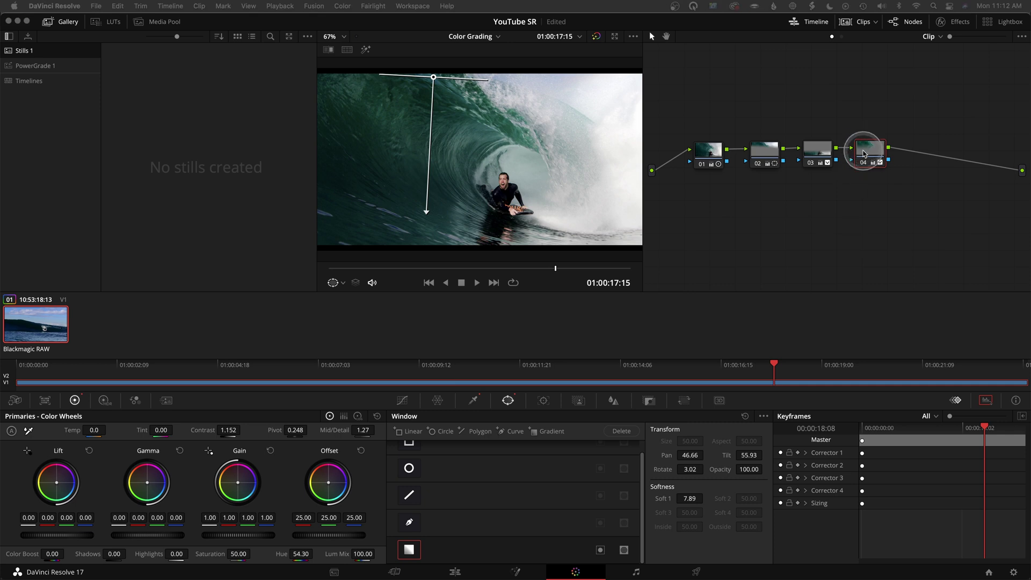
{"action": "left_click", "coordinate": [864, 154]}
Add serial node 05, place it below the main chain, and show the Hue vs Hue curve.
{"action": "key", "text": "alt+s"}
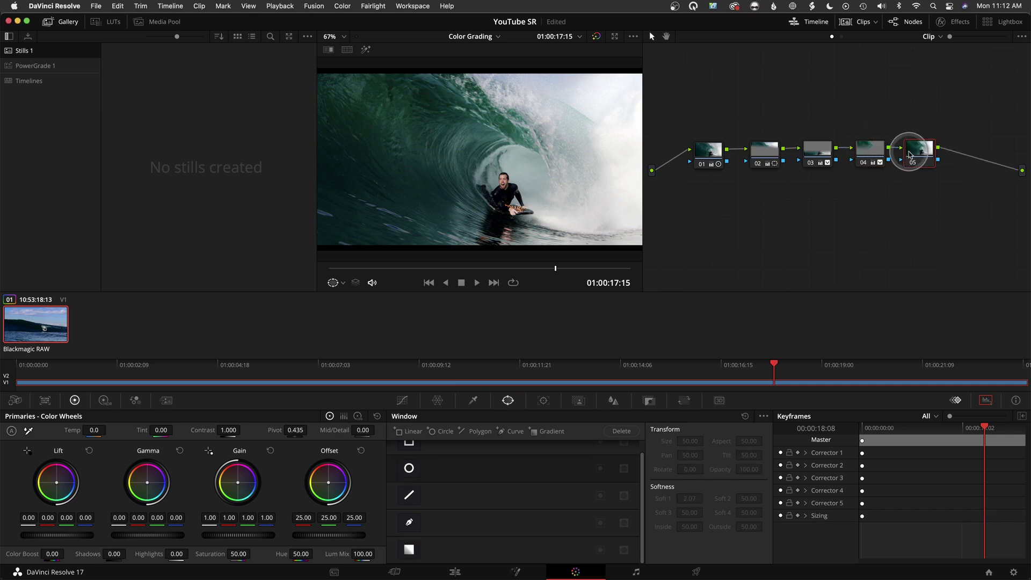
{"action": "left_click_drag", "start_coordinate": [913, 155], "coordinate": [687, 205]}
{"action": "left_click", "coordinate": [402, 401]}
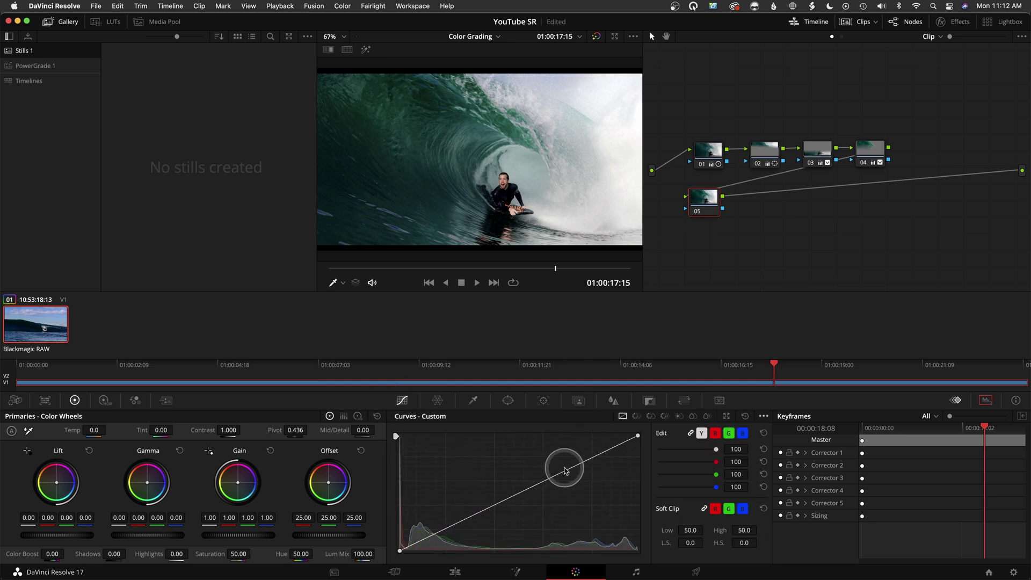
{"action": "left_click", "coordinate": [636, 417]}
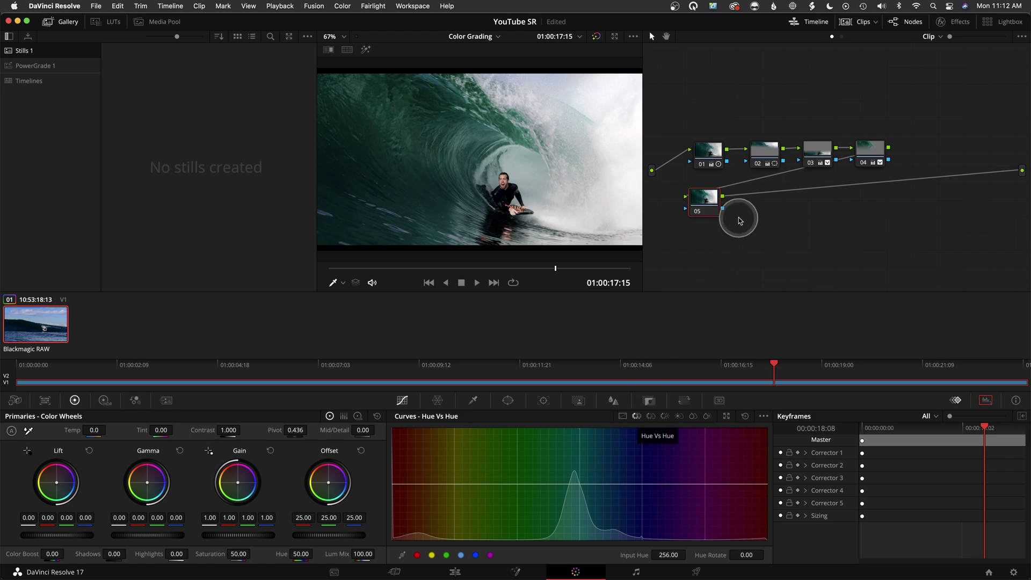
Sample the wave's green-teal water colour onto the curve and scrub back to an earlier moment.
{"action": "mouse_move", "coordinate": [868, 152]}
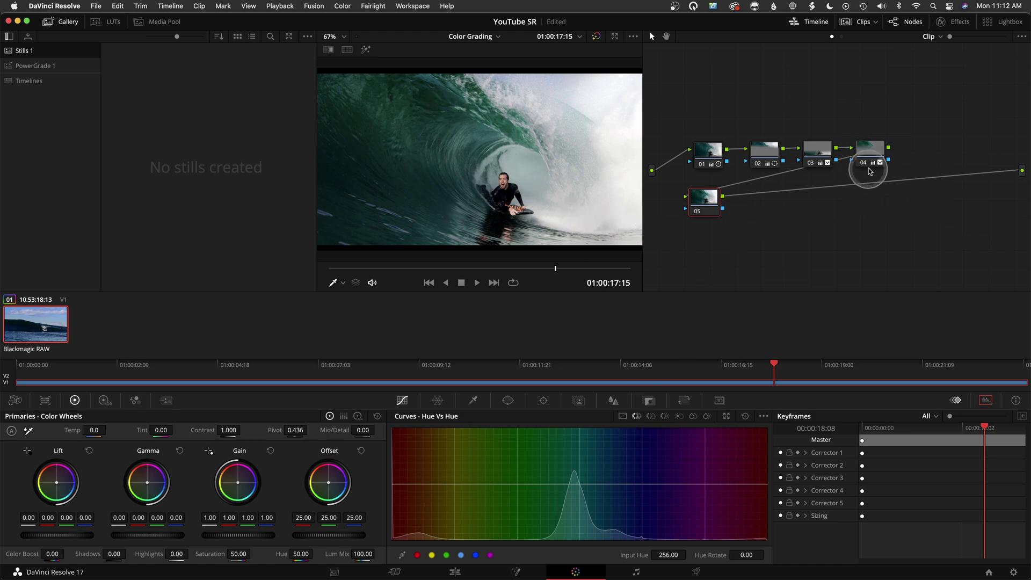
{"action": "left_click_drag", "start_coordinate": [871, 169], "coordinate": [876, 164]}
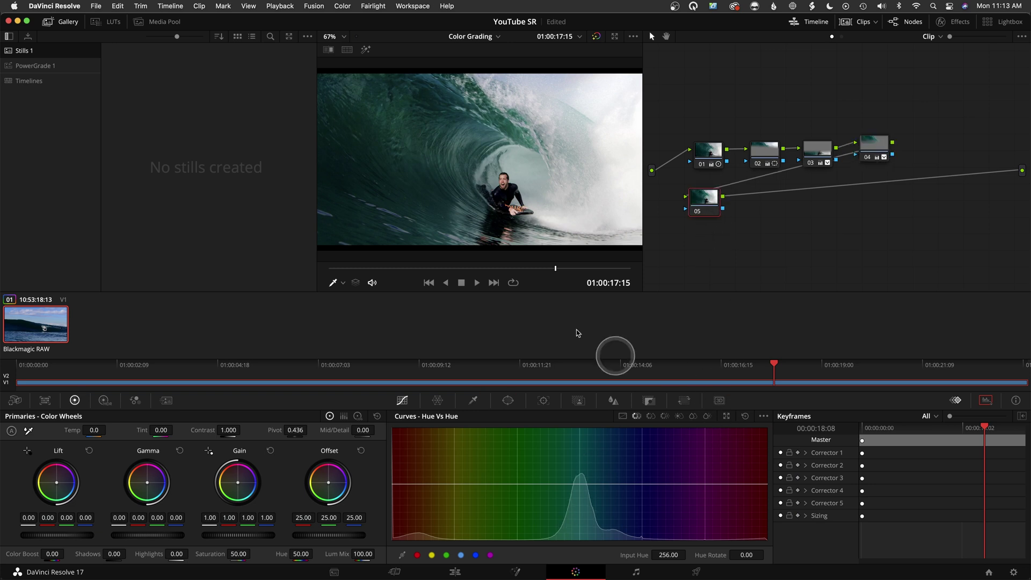
{"action": "left_click", "coordinate": [424, 209]}
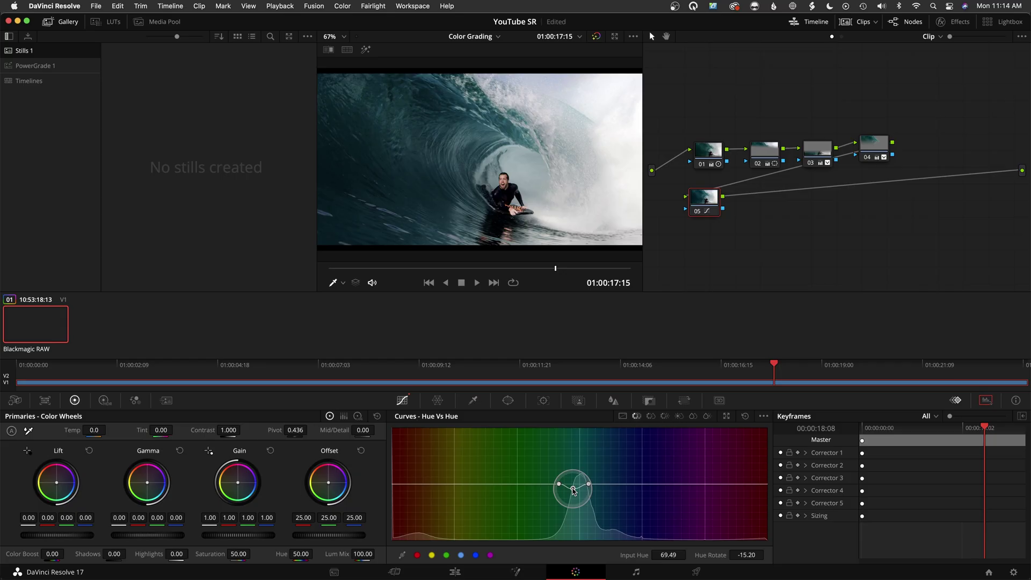
{"action": "left_click_drag", "start_coordinate": [552, 280], "coordinate": [322, 262]}
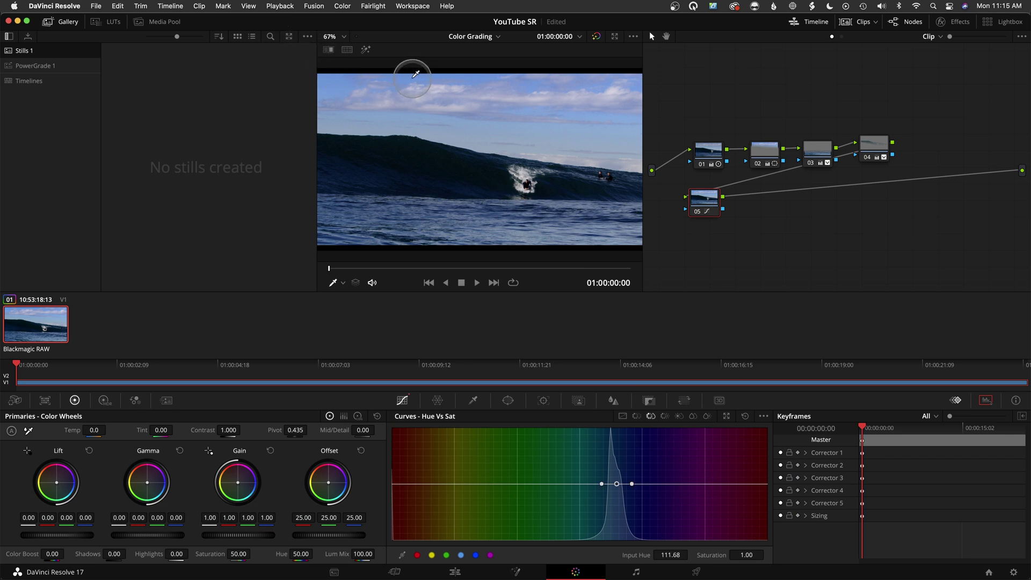
Drag the blue point on the Hue vs Sat curve down to 0.67 at hue 112.87.
{"action": "left_click_drag", "start_coordinate": [617, 484], "coordinate": [618, 468]}
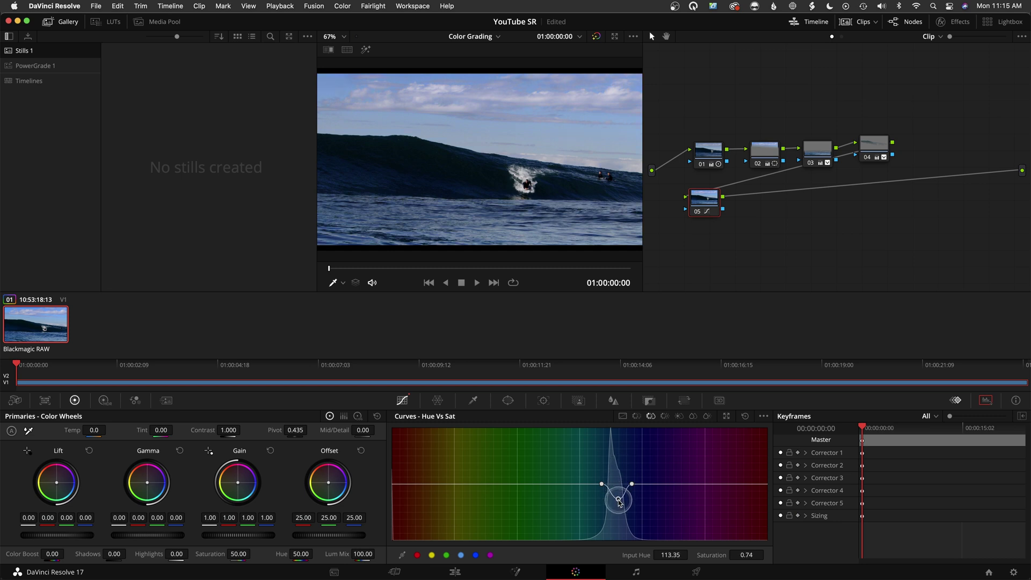
{"action": "mouse_move", "coordinate": [618, 500]}
{"action": "left_mouse_down"}
{"action": "mouse_move", "coordinate": [618, 511]}
{"action": "mouse_move", "coordinate": [617, 490]}
{"action": "mouse_move", "coordinate": [618, 499]}
{"action": "left_mouse_up"}
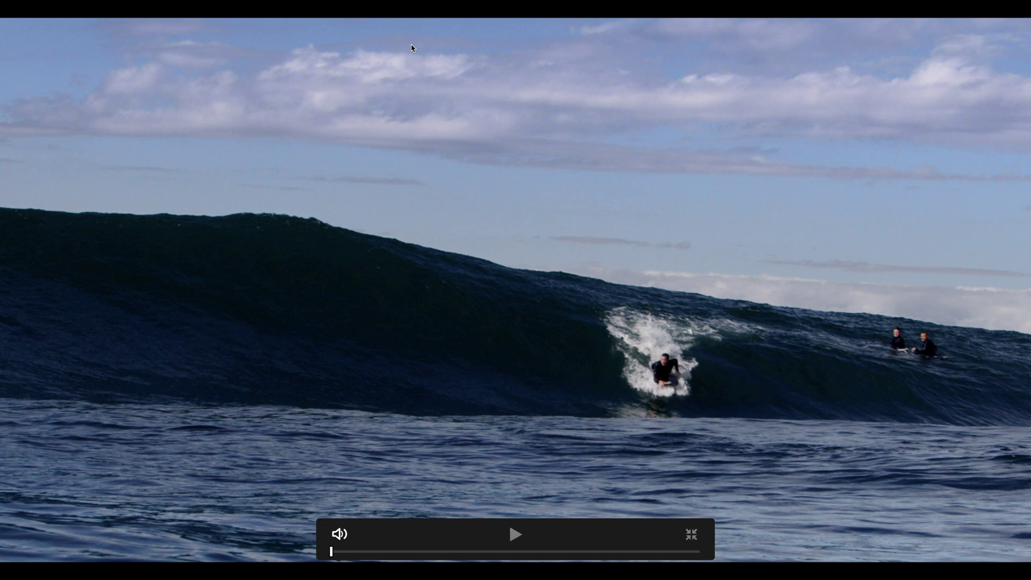
Exit full screen, glance at the Hue vs Lum curve, then return to Hue vs Sat.
{"action": "left_click", "coordinate": [412, 47]}
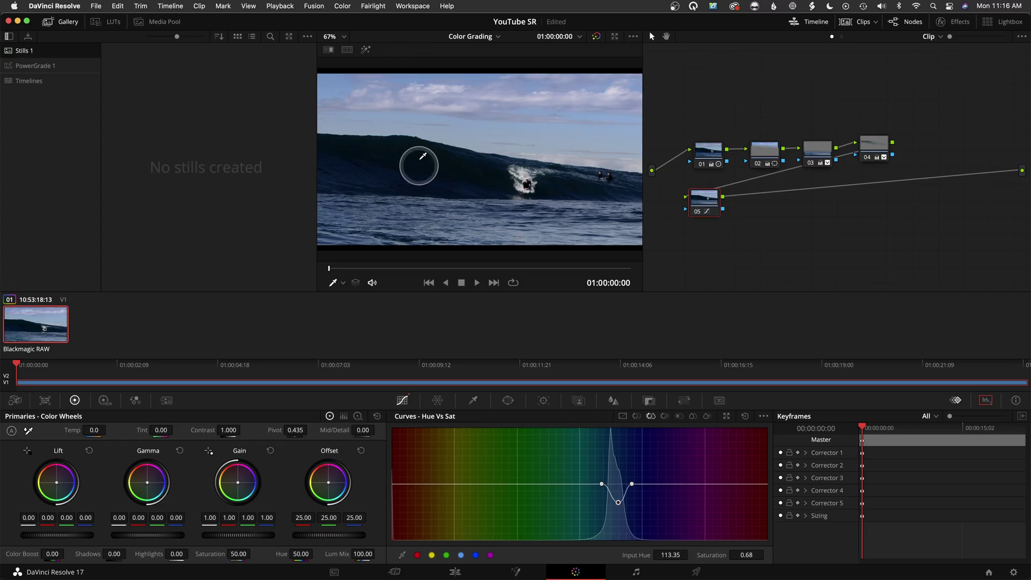
{"action": "left_click", "coordinate": [665, 416]}
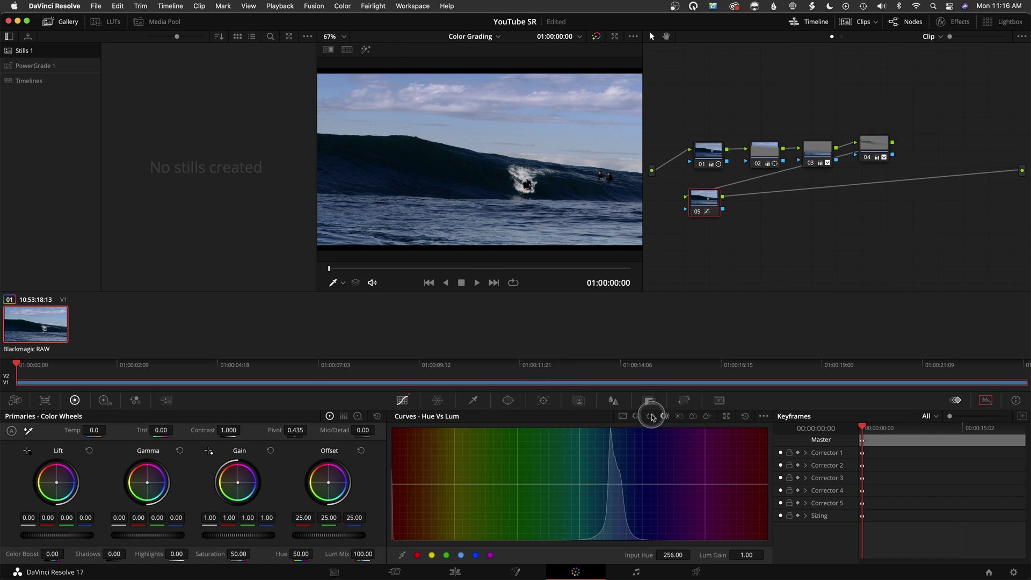
{"action": "left_click", "coordinate": [706, 211]}
Compare the corrections on nodes 02 and 04, then return to node 05's Hue vs Sat curve.
{"action": "left_click", "coordinate": [750, 161]}
{"action": "left_click", "coordinate": [867, 169]}
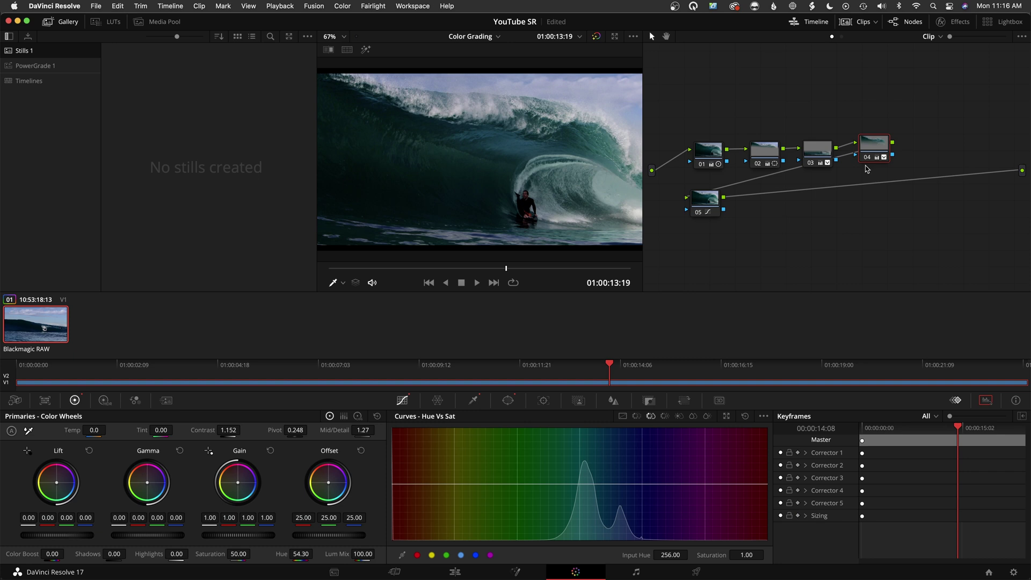
{"action": "left_click", "coordinate": [719, 203]}
{"action": "left_click", "coordinate": [636, 417]}
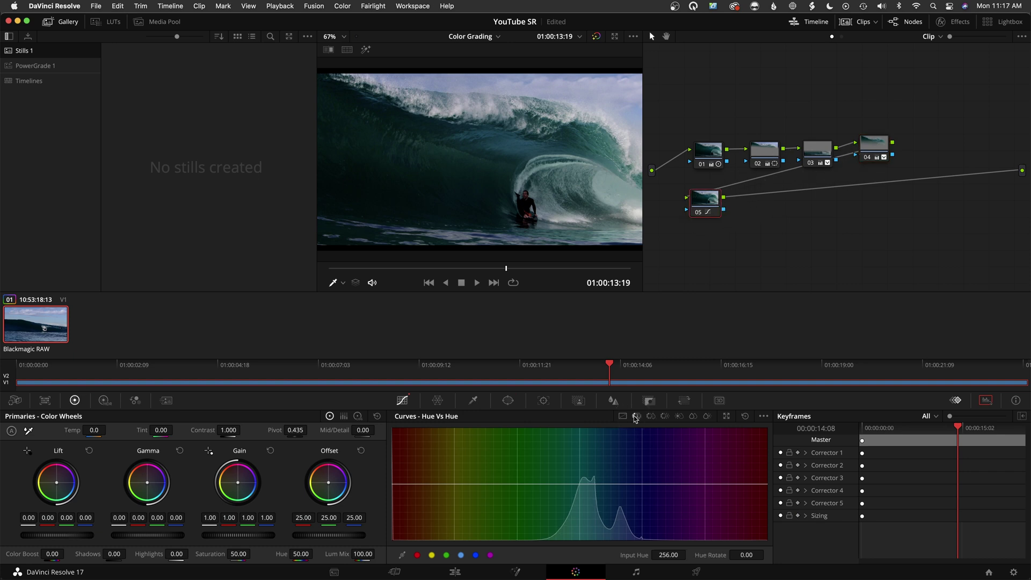
{"action": "left_click", "coordinate": [650, 417]}
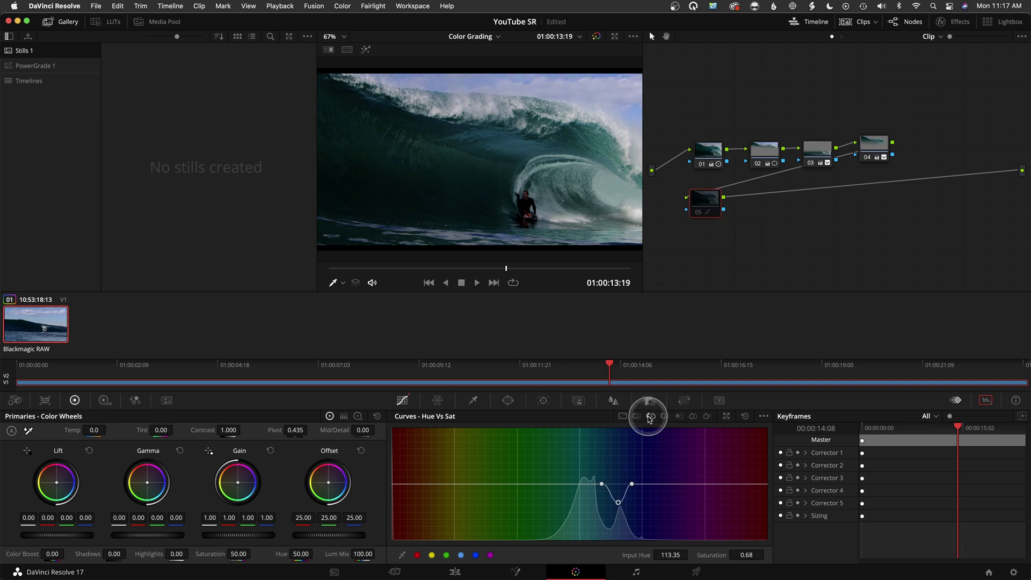
Add serial node 06 and move to the surfer's face close-up at 01:00:18:08.
{"action": "key", "text": "alt+s"}
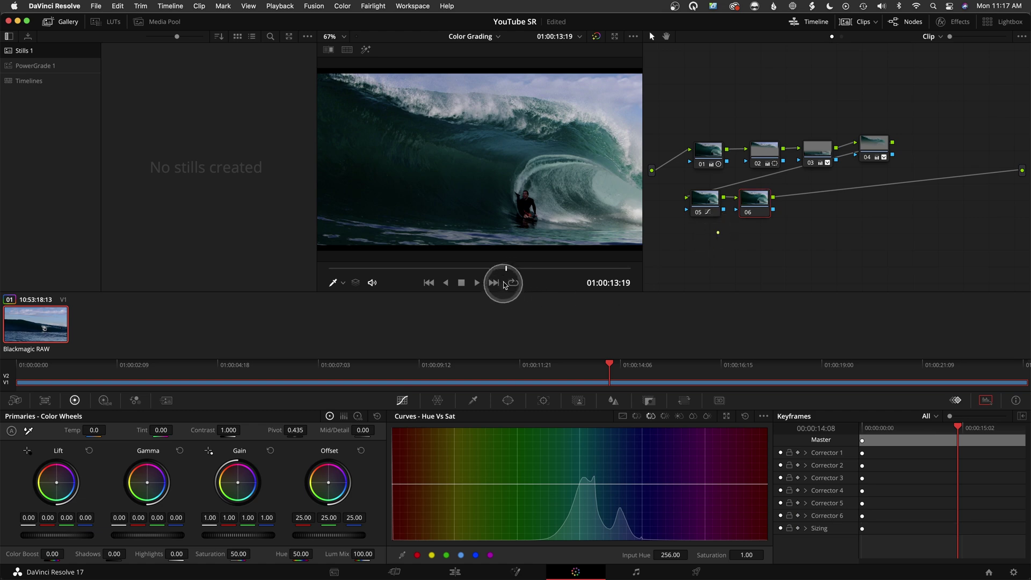
{"action": "left_click_drag", "start_coordinate": [506, 268], "coordinate": [565, 268]}
{"action": "left_click", "coordinate": [722, 213]}
{"action": "left_click_drag", "start_coordinate": [752, 204], "coordinate": [759, 202]}
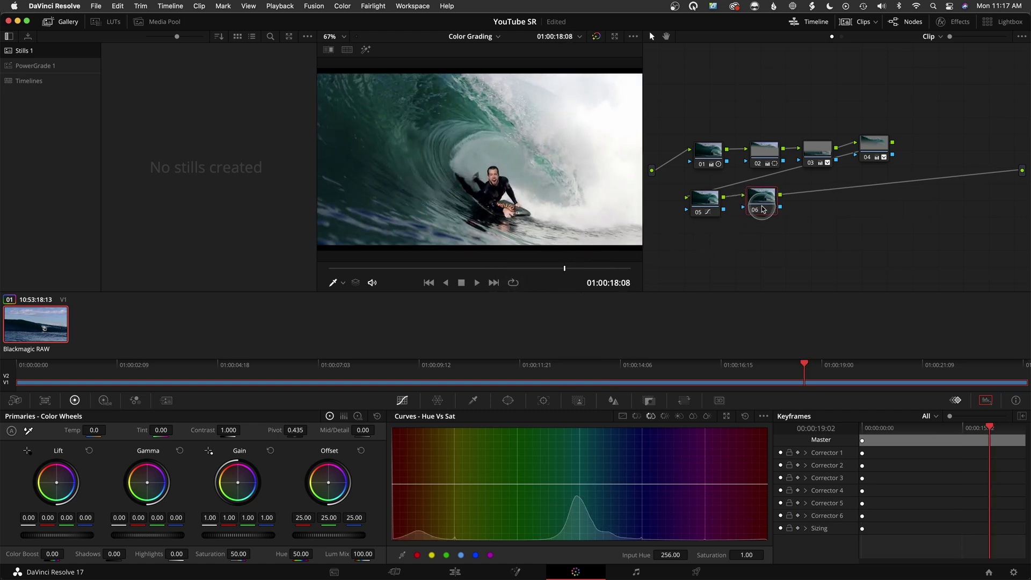
Fit a small circle window around the surfer's head and raise its saturation to 64.80.
{"action": "left_click", "coordinate": [509, 403]}
{"action": "left_click", "coordinate": [409, 468]}
{"action": "left_click_drag", "start_coordinate": [485, 144], "coordinate": [501, 160]}
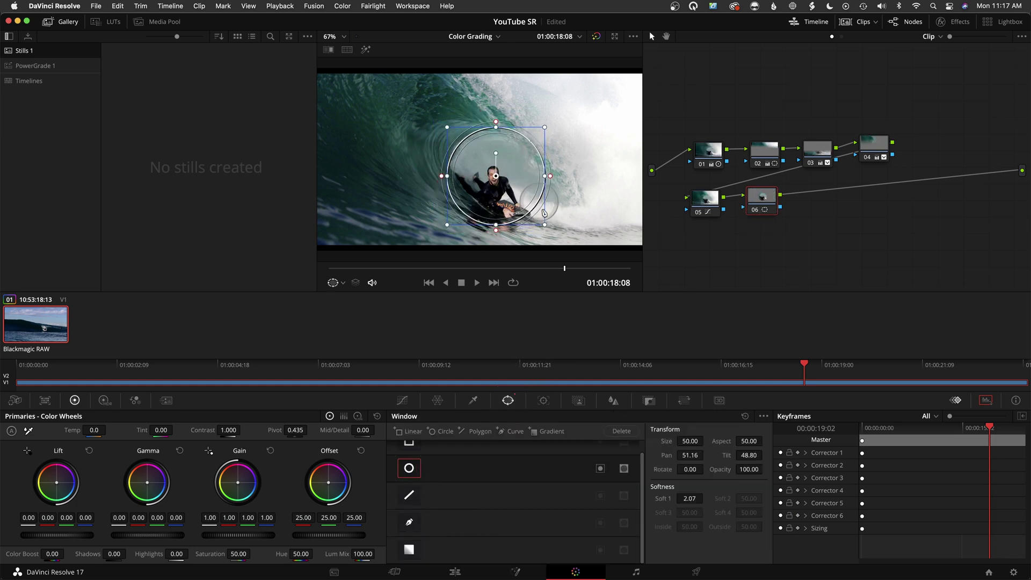
{"action": "left_click_drag", "start_coordinate": [545, 226], "coordinate": [494, 178]}
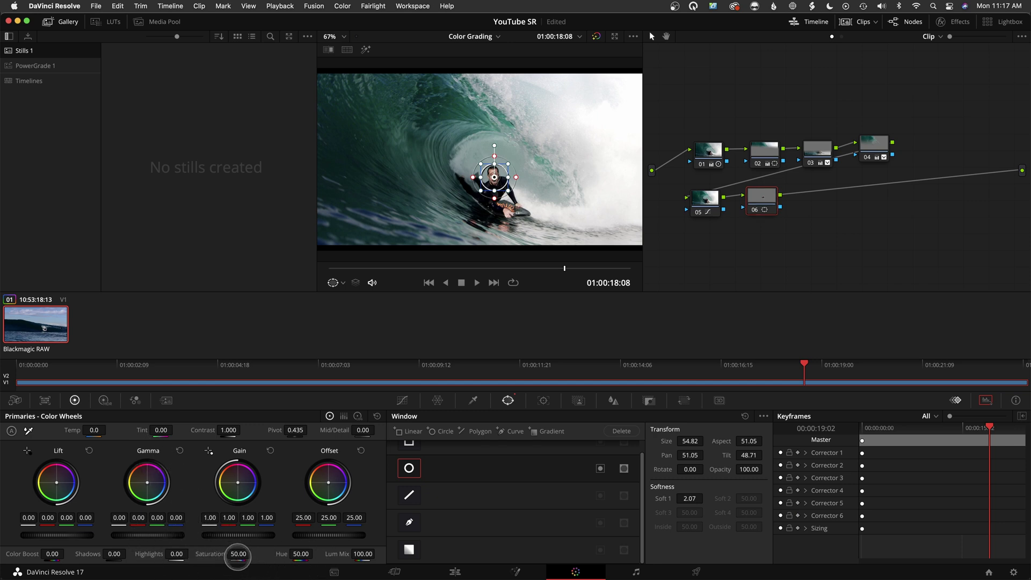
{"action": "left_click_drag", "start_coordinate": [238, 555], "coordinate": [253, 530]}
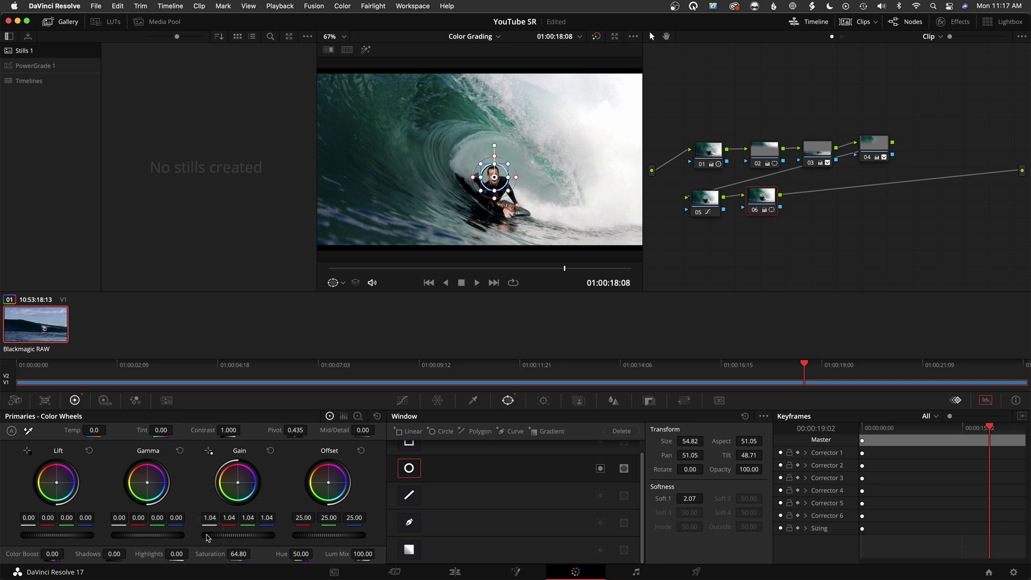
{"action": "left_click", "coordinate": [614, 406]}
{"action": "left_click", "coordinate": [544, 402]}
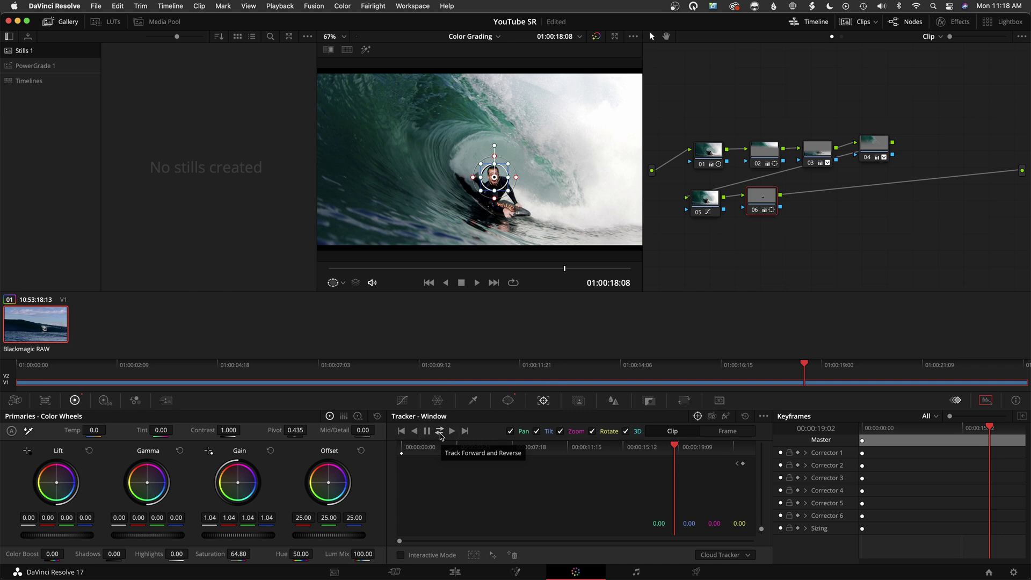
Track the face window forward and backward, then scrub ahead to confirm it follows the surfer.
{"action": "left_click", "coordinate": [439, 433]}
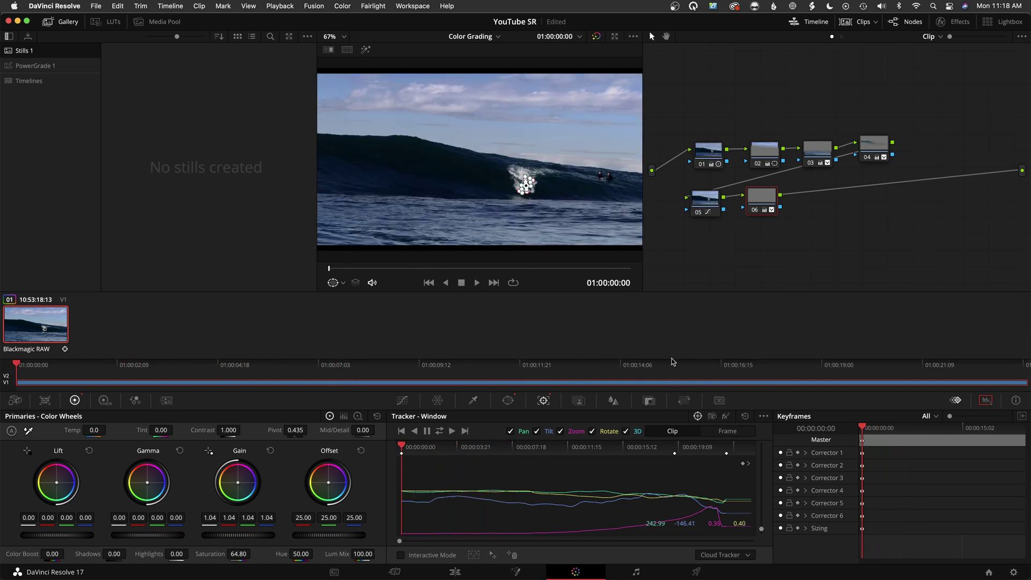
{"action": "left_click_drag", "start_coordinate": [329, 268], "coordinate": [376, 269]}
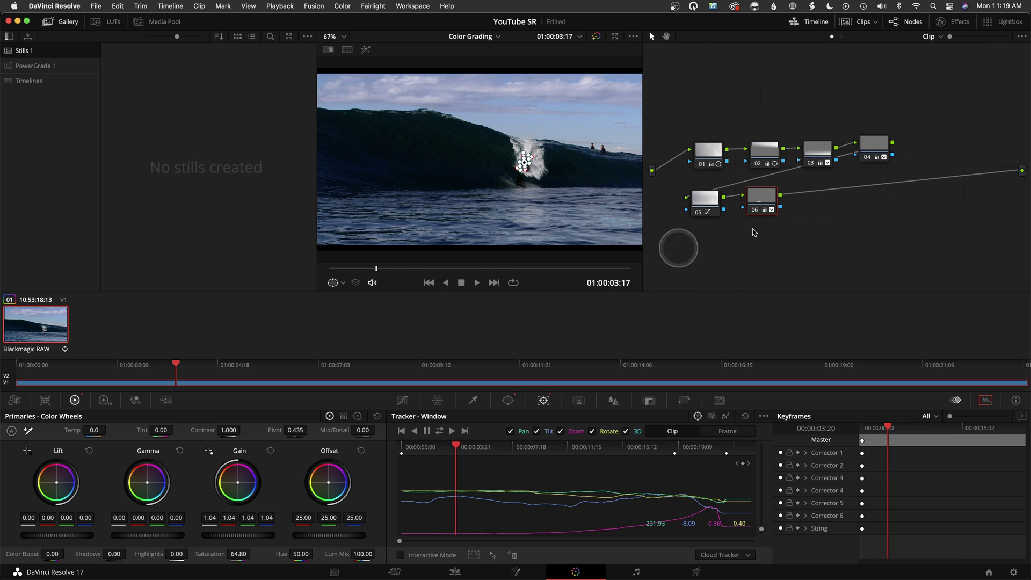
{"action": "left_click", "coordinate": [703, 210]}
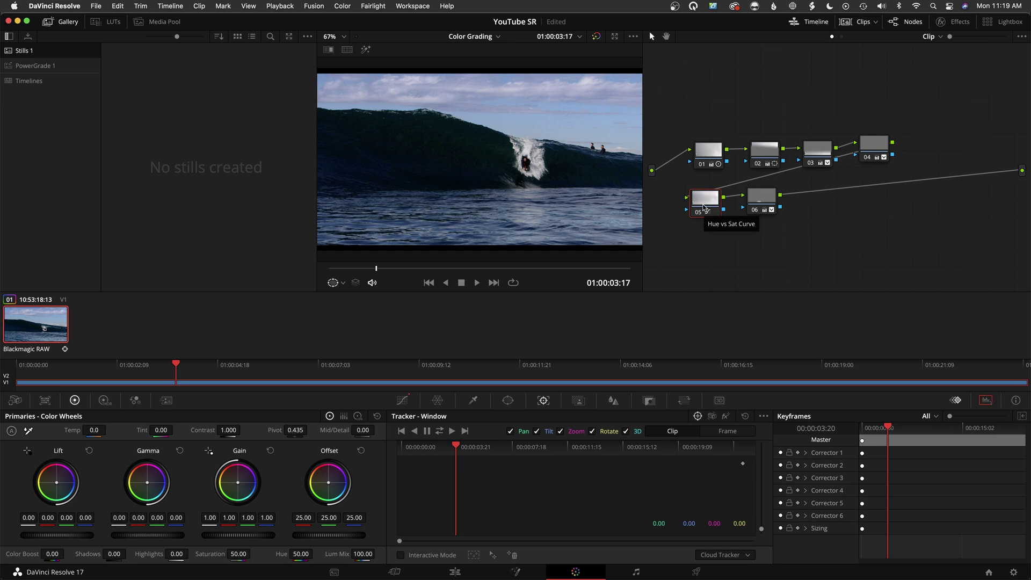
{"action": "left_click", "coordinate": [766, 201]}
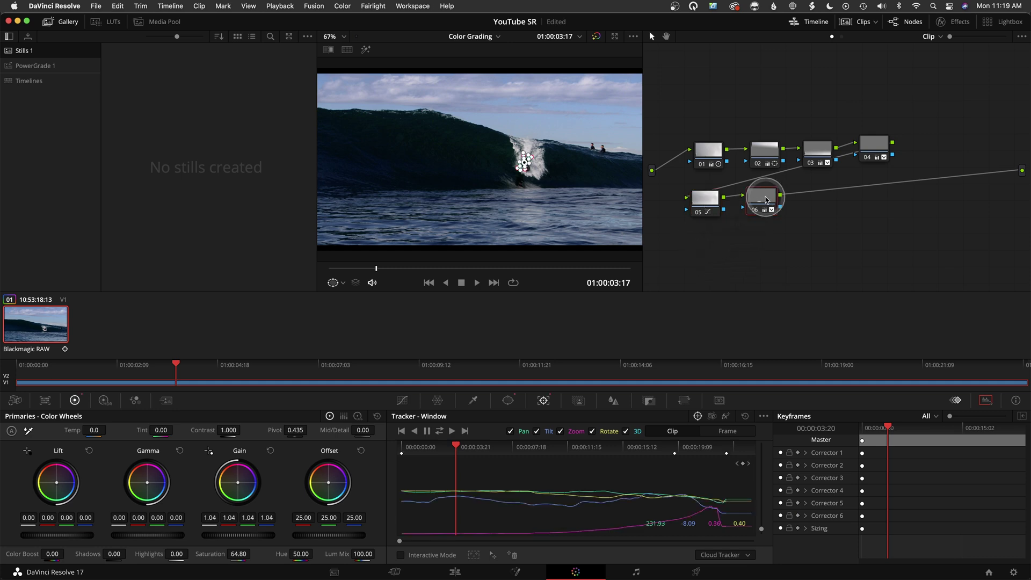